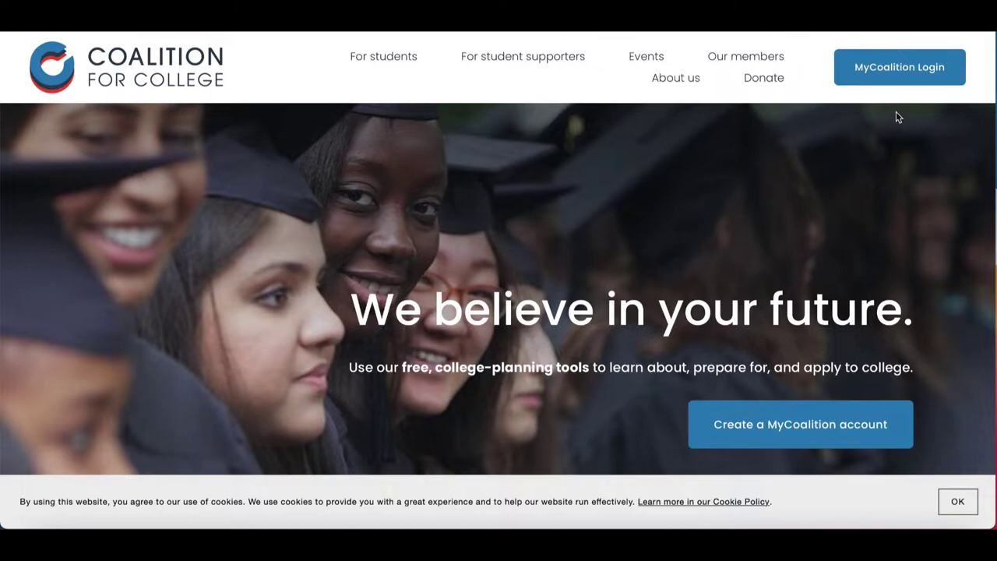
- Sign in to MyCoalition and read the Overview's tools list from Profile through Technical Support
{"action": "left_click", "coordinate": [895, 68]}
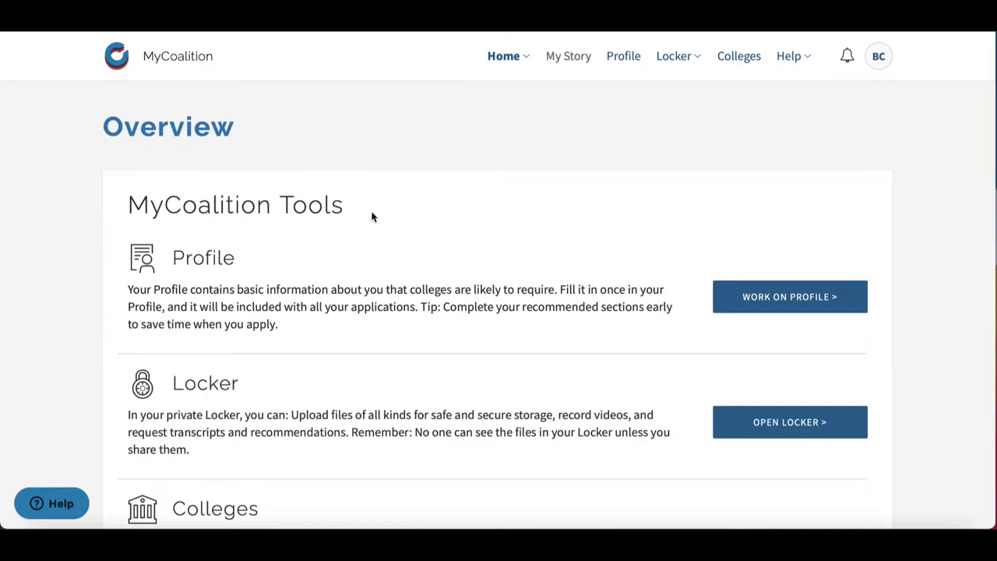
{"action": "scroll", "coordinate": [896, 257], "scroll_direction": "down", "scroll_amount": 3}
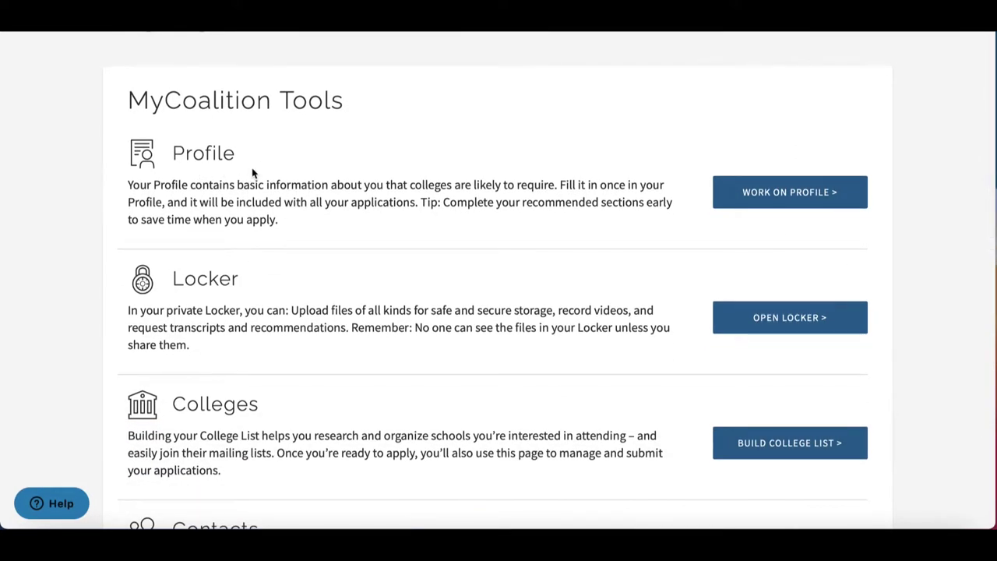
{"action": "left_click_drag", "start_coordinate": [237, 185], "coordinate": [384, 189]}
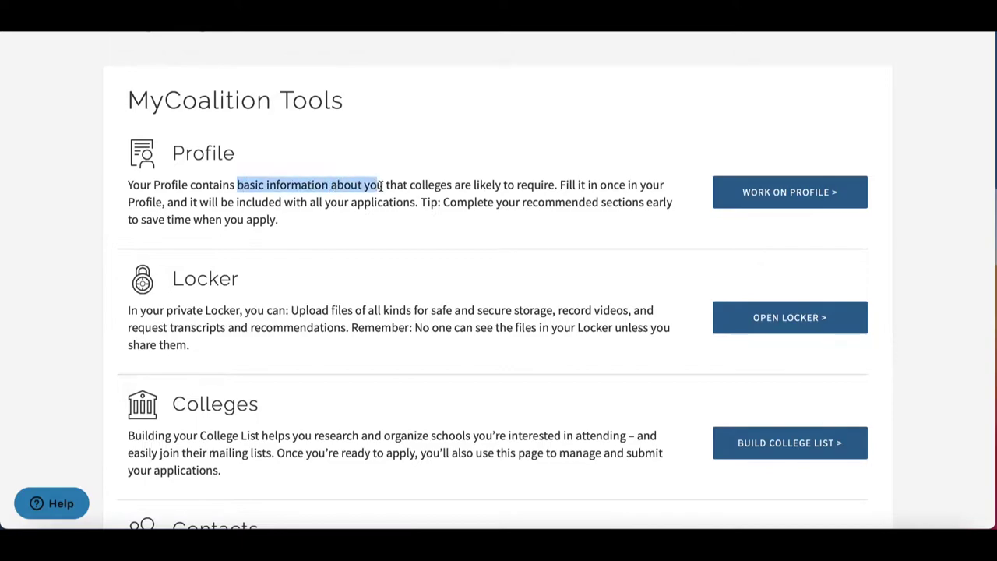
{"action": "scroll", "coordinate": [382, 189], "scroll_direction": "down", "scroll_amount": 3}
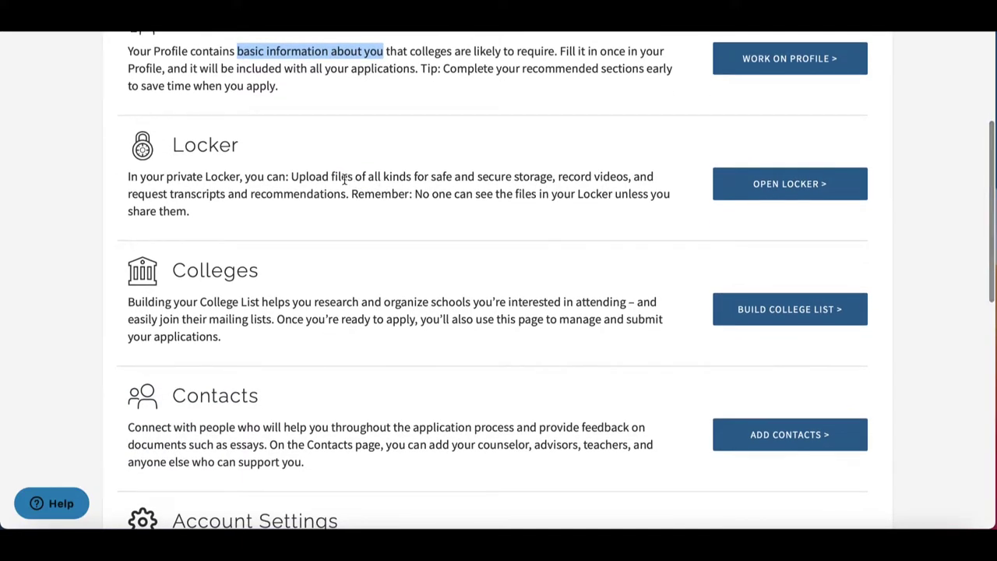
{"action": "scroll", "coordinate": [343, 179], "scroll_direction": "down", "scroll_amount": 3}
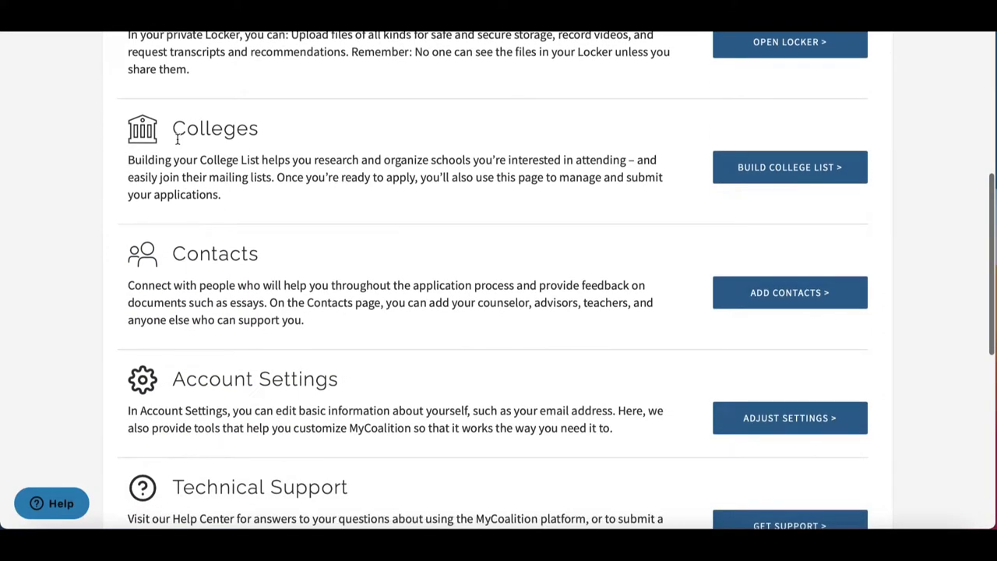
{"action": "scroll", "coordinate": [293, 154], "scroll_direction": "down", "scroll_amount": 3}
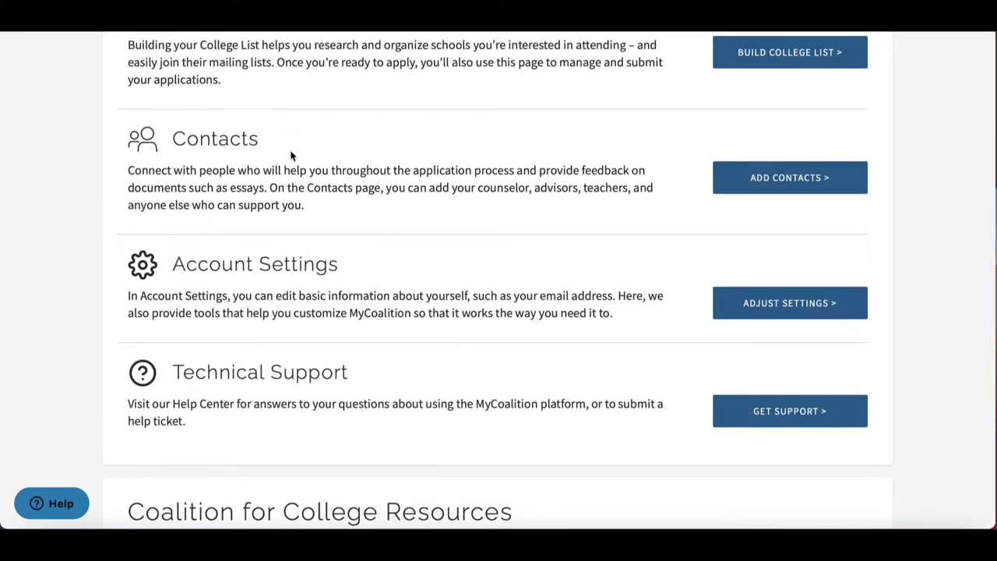
{"action": "scroll", "coordinate": [315, 265], "scroll_direction": "down", "scroll_amount": 2}
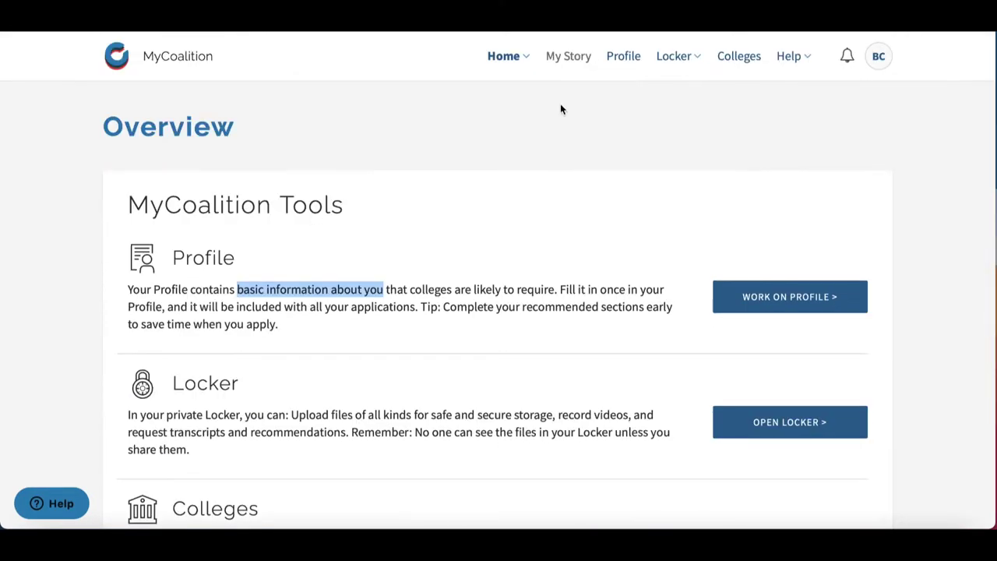
- Open the Profile, switch Profile check to On, and review the flagged Recommended Sections
{"action": "left_click", "coordinate": [621, 58]}
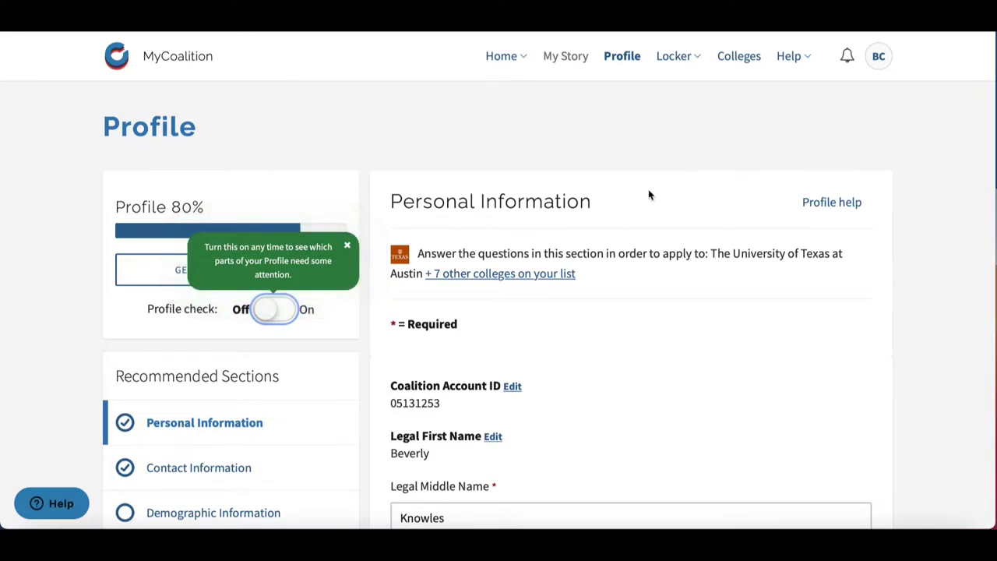
{"action": "left_click", "coordinate": [282, 313]}
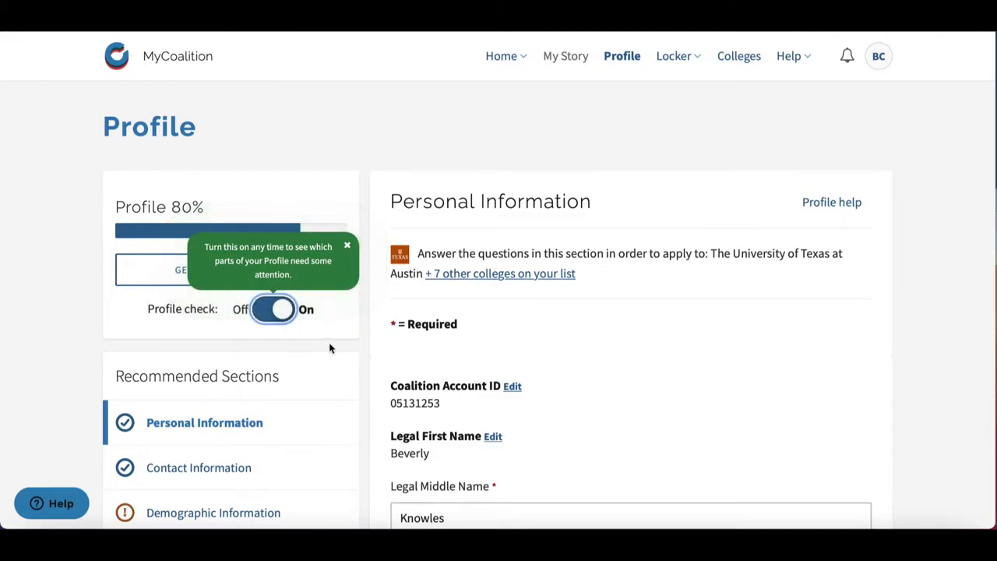
{"action": "scroll", "coordinate": [330, 346], "scroll_direction": "down", "scroll_amount": 4}
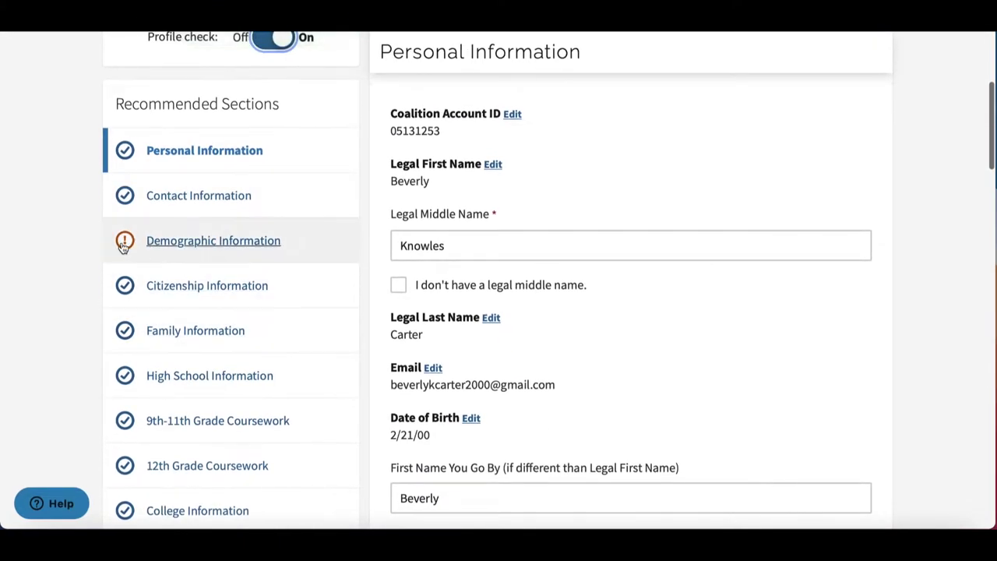
{"action": "scroll", "coordinate": [216, 261], "scroll_direction": "down", "scroll_amount": 3}
{"action": "scroll", "coordinate": [970, 292], "scroll_direction": "up", "scroll_amount": 7}
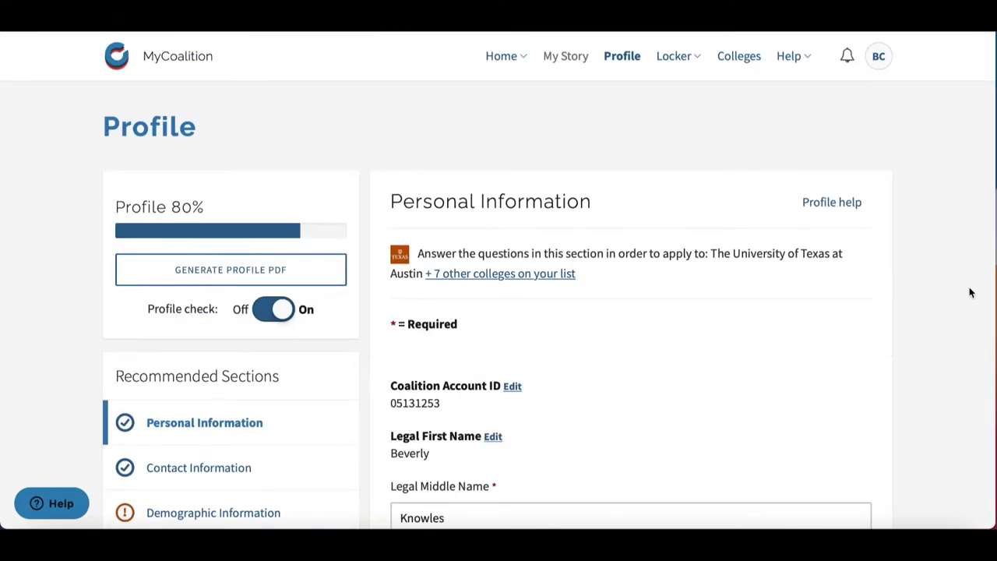
{"action": "scroll", "coordinate": [970, 292], "scroll_direction": "down", "scroll_amount": 4}
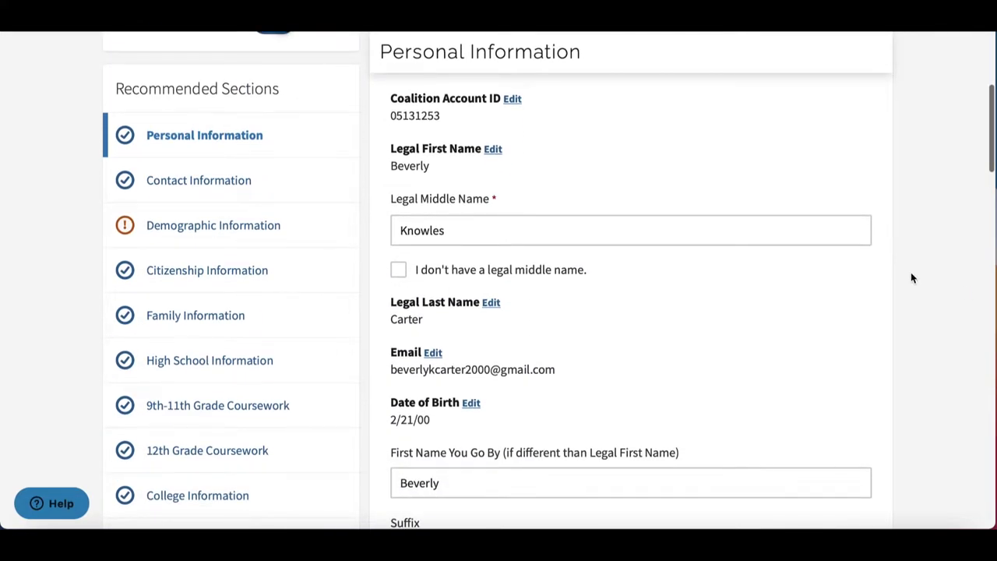
{"action": "scroll", "coordinate": [910, 278], "scroll_direction": "down", "scroll_amount": 2}
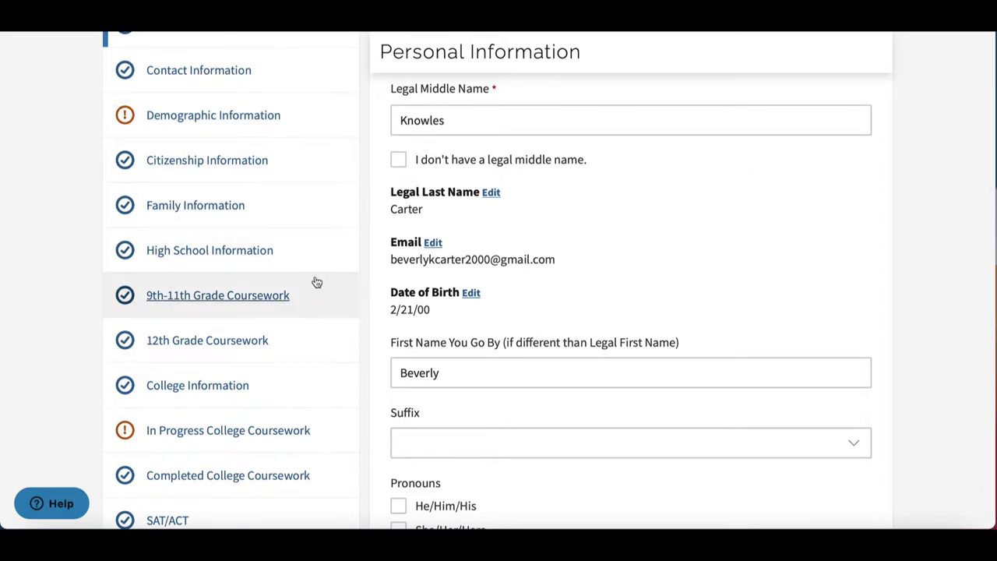
{"action": "scroll", "coordinate": [318, 306], "scroll_direction": "down", "scroll_amount": 2}
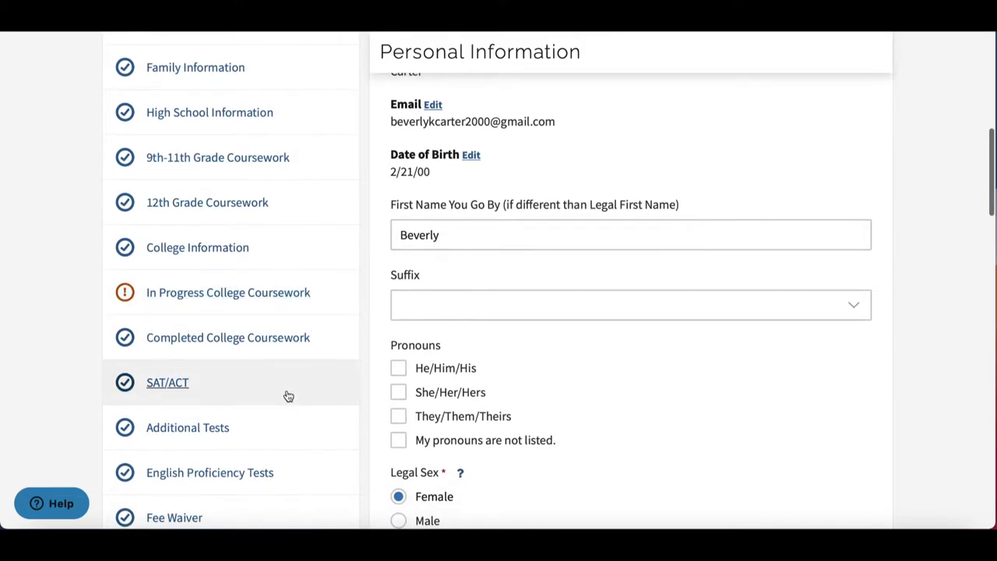
{"action": "scroll", "coordinate": [288, 397], "scroll_direction": "down", "scroll_amount": 3}
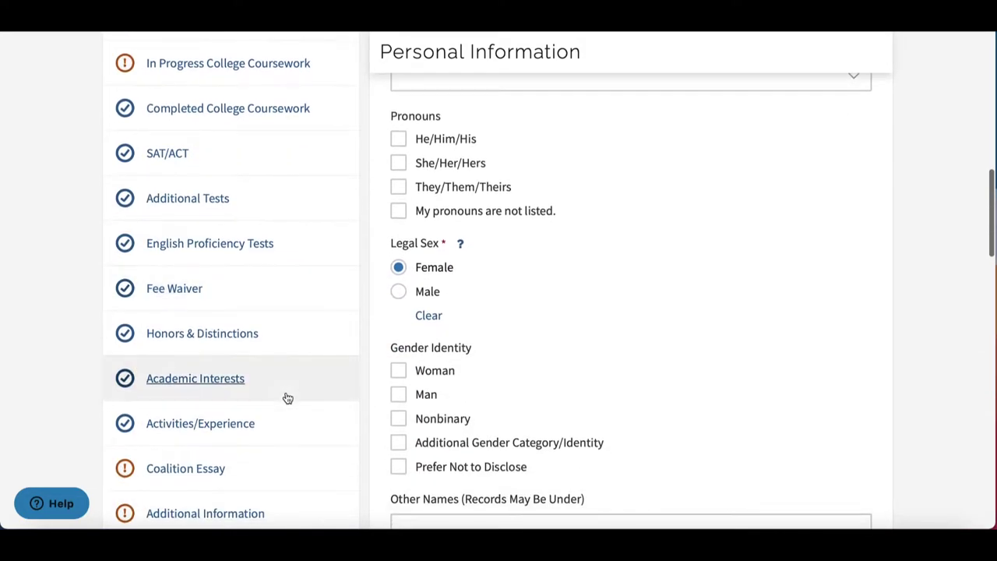
{"action": "scroll", "coordinate": [288, 398], "scroll_direction": "down", "scroll_amount": 1}
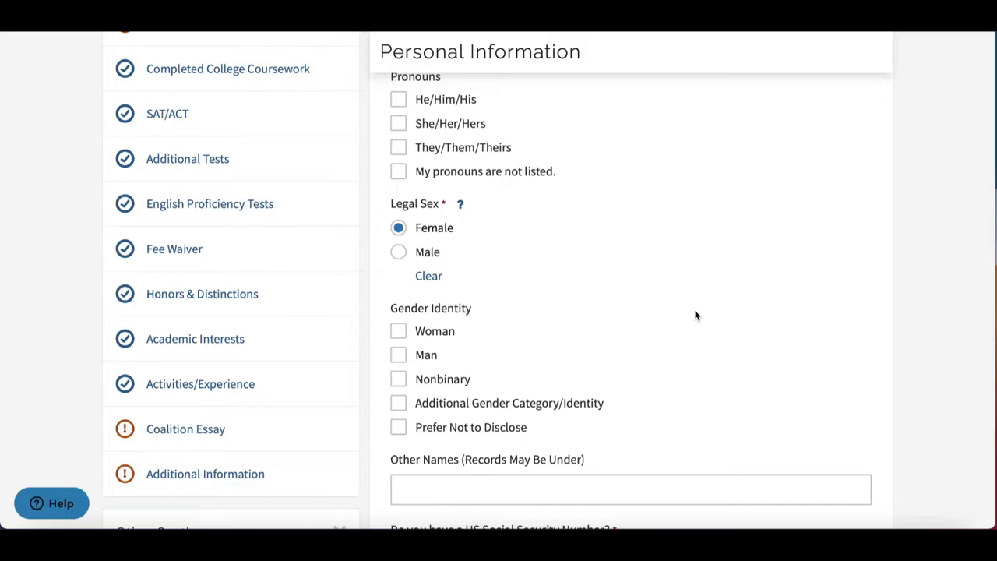
{"action": "scroll", "coordinate": [200, 374], "scroll_direction": "down", "scroll_amount": 1}
- Open Activities/Experience and view the Activity/Experience 1 form with its empty required name
{"action": "left_click", "coordinate": [200, 374]}
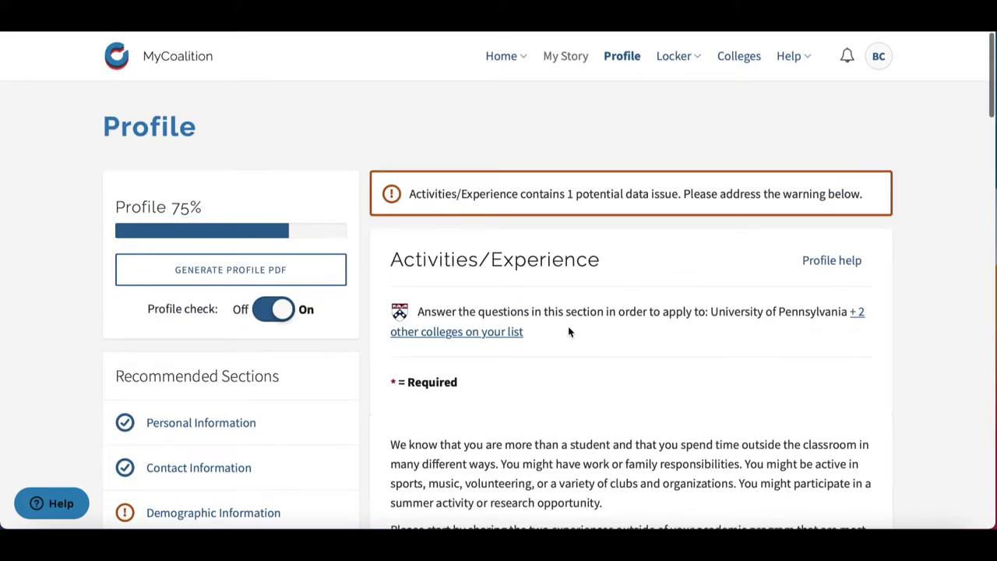
{"action": "scroll", "coordinate": [569, 332], "scroll_direction": "down", "scroll_amount": 6}
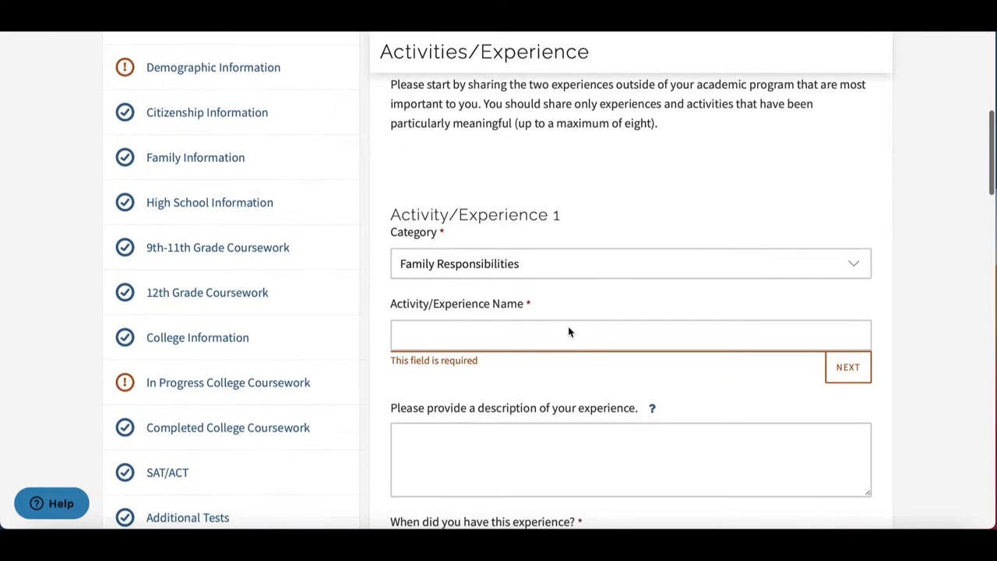
{"action": "scroll", "coordinate": [568, 333], "scroll_direction": "down", "scroll_amount": 2}
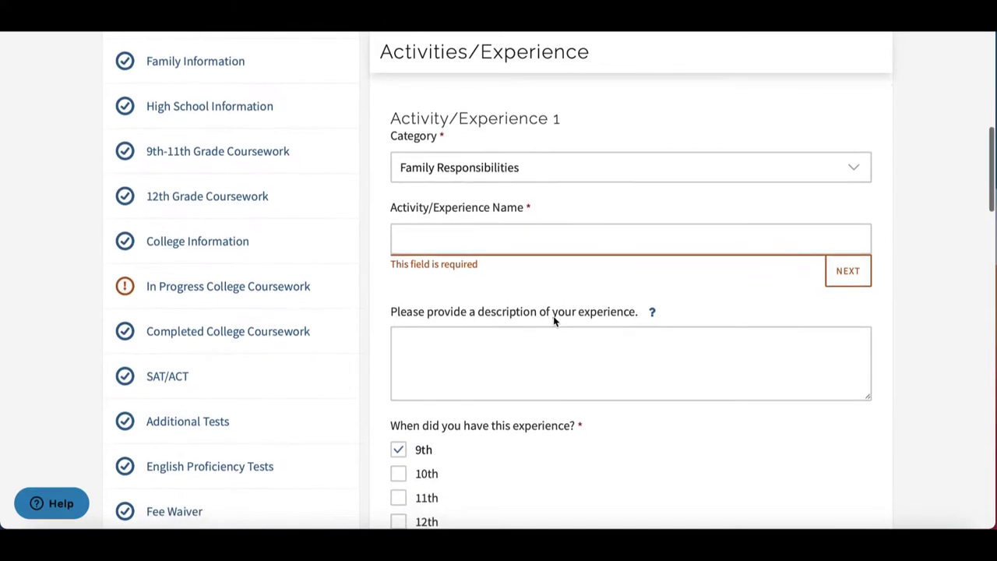
{"action": "scroll", "coordinate": [553, 315], "scroll_direction": "down", "scroll_amount": 1}
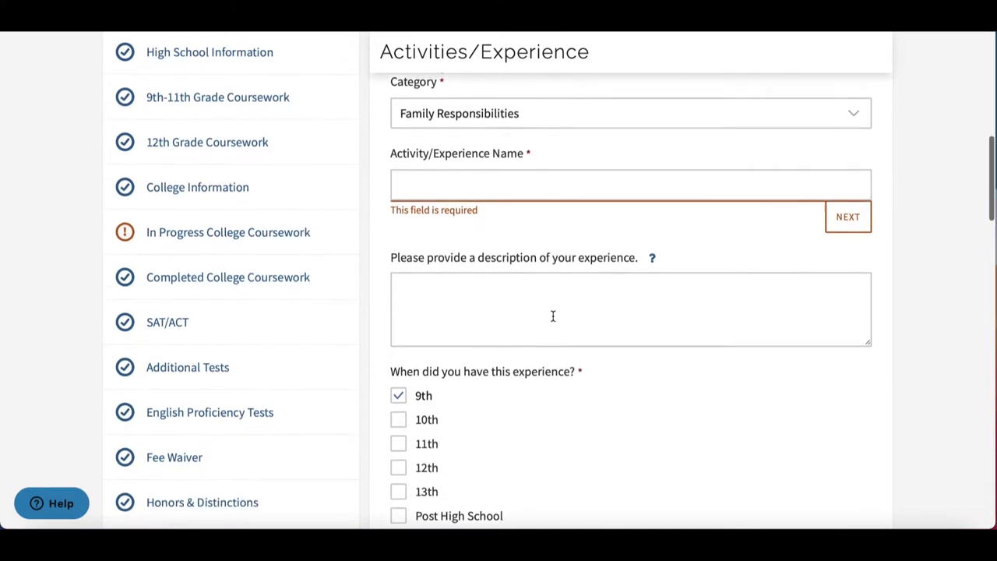
{"action": "scroll", "coordinate": [553, 316], "scroll_direction": "down", "scroll_amount": 1}
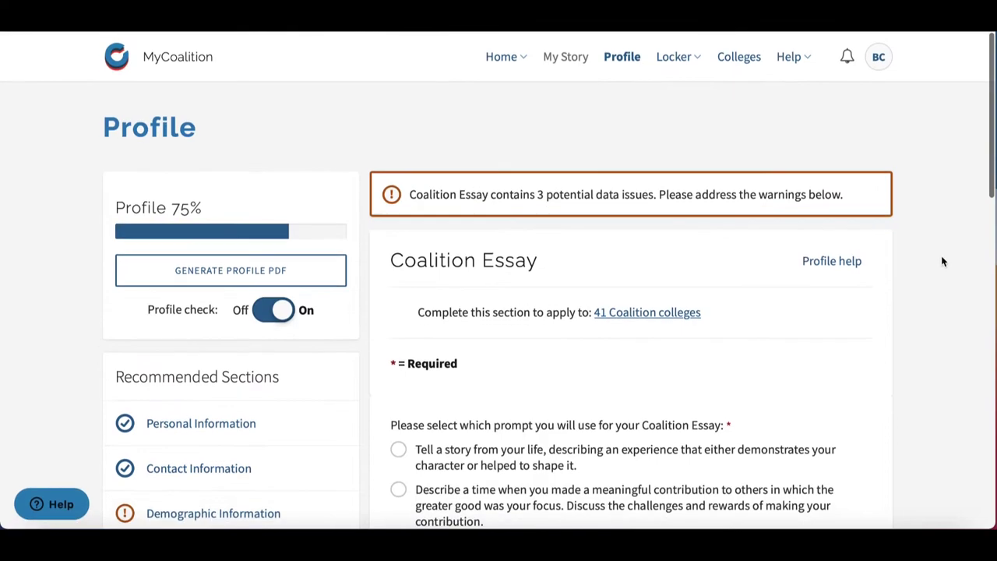
- Read through the Coalition Essay prompts and place the cursor in the essay editor
{"action": "left_click_drag", "start_coordinate": [396, 251], "coordinate": [547, 254]}
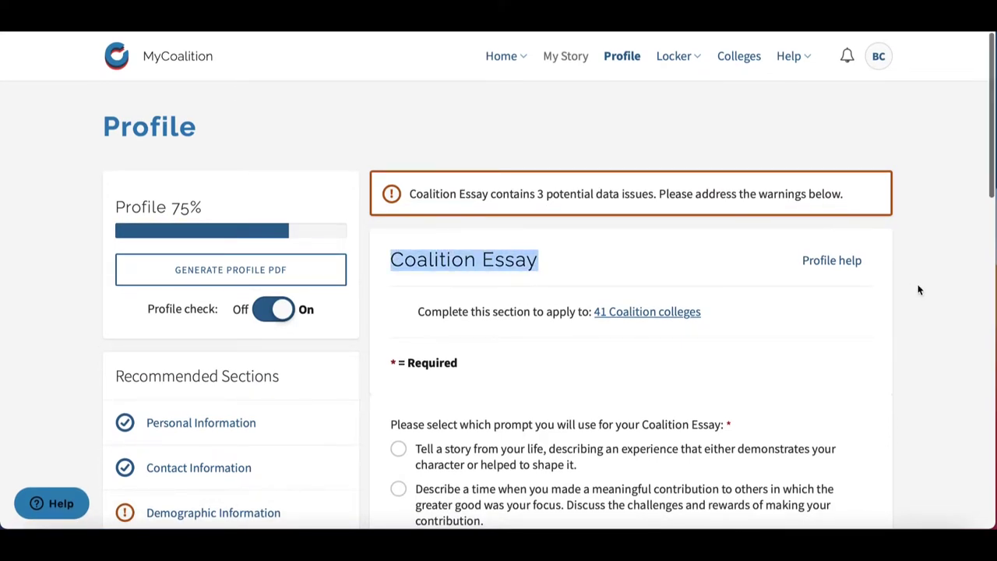
{"action": "scroll", "coordinate": [918, 289], "scroll_direction": "down", "scroll_amount": 5}
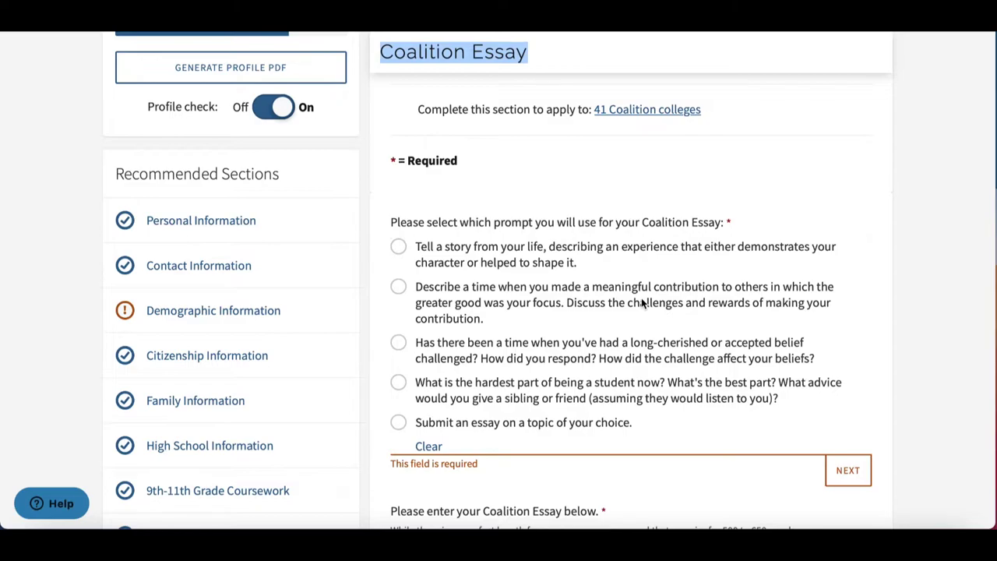
{"action": "scroll", "coordinate": [641, 297], "scroll_direction": "down", "scroll_amount": 1}
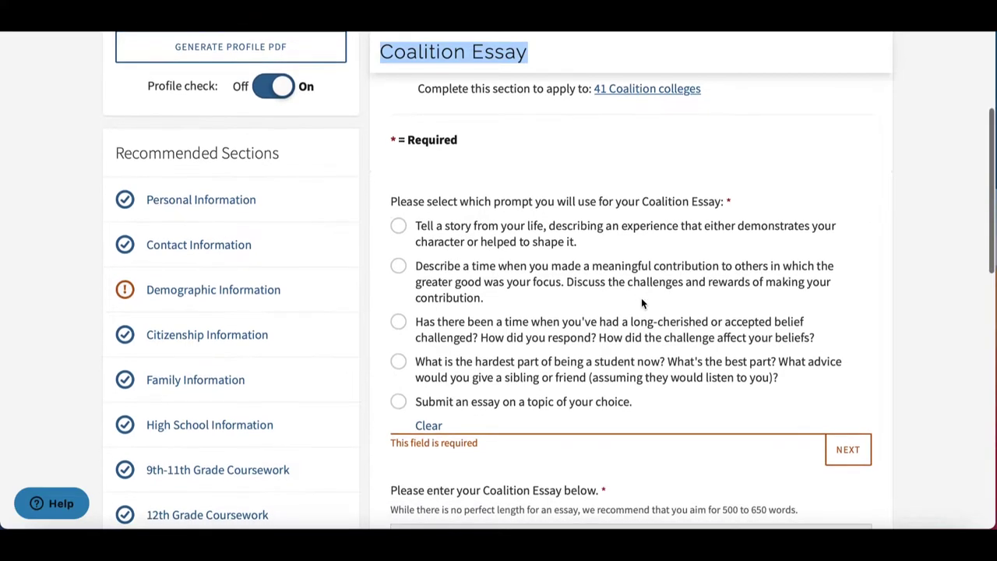
{"action": "scroll", "coordinate": [640, 297], "scroll_direction": "down", "scroll_amount": 5}
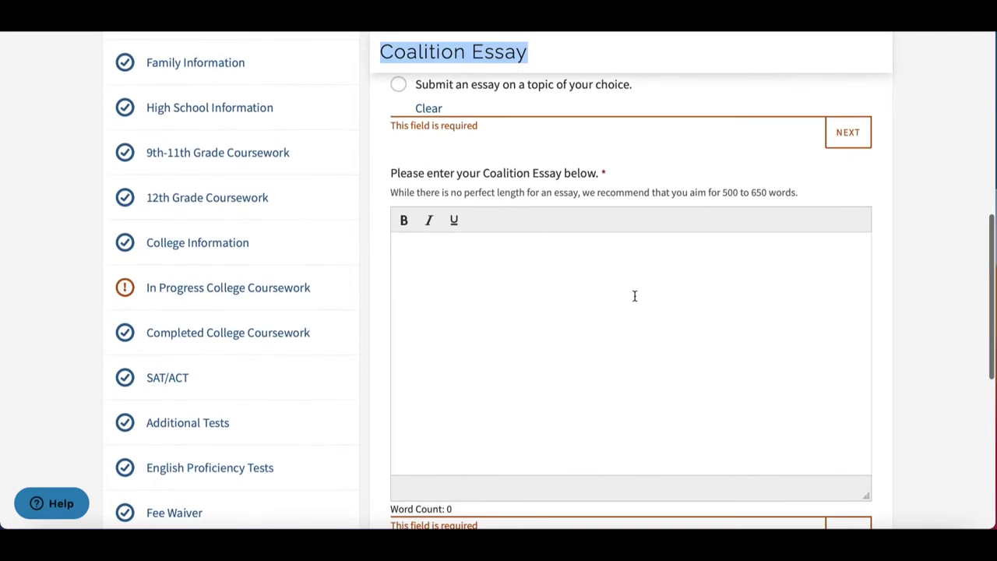
{"action": "left_click", "coordinate": [554, 285]}
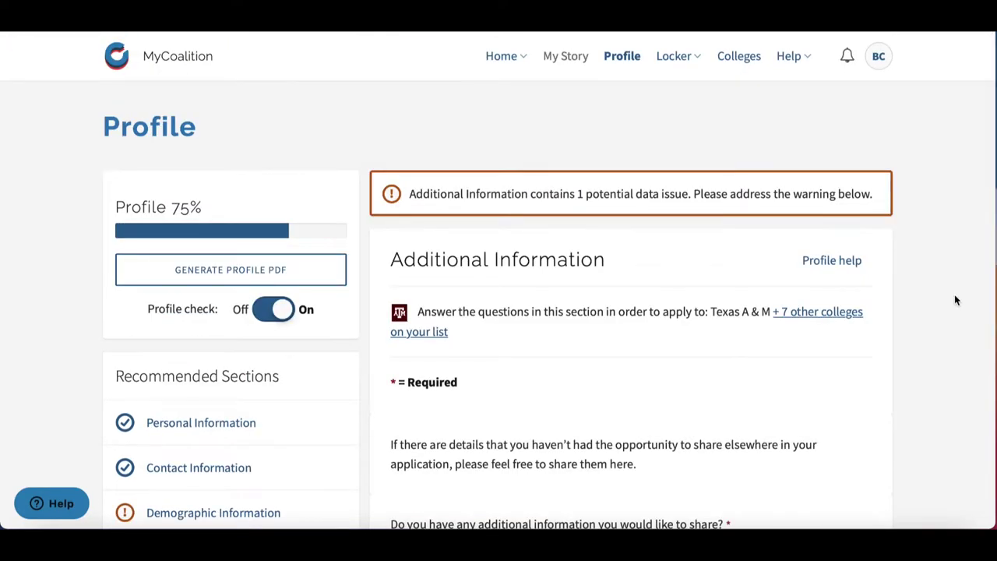
- Answer Yes to the additional information question after first selecting No
{"action": "scroll", "coordinate": [954, 294], "scroll_direction": "down", "scroll_amount": 3}
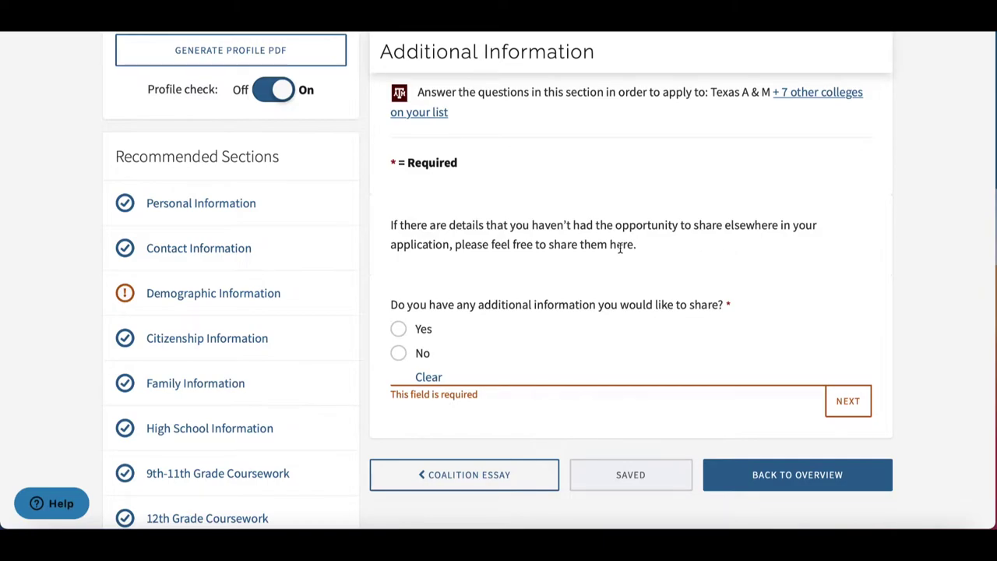
{"action": "scroll", "coordinate": [872, 287], "scroll_direction": "down", "scroll_amount": 1}
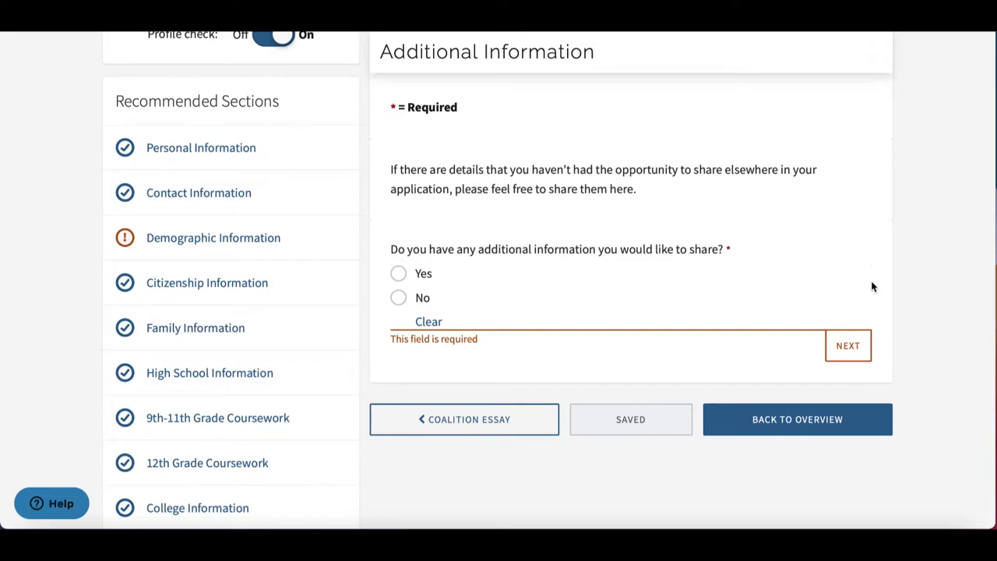
{"action": "left_click", "coordinate": [399, 297]}
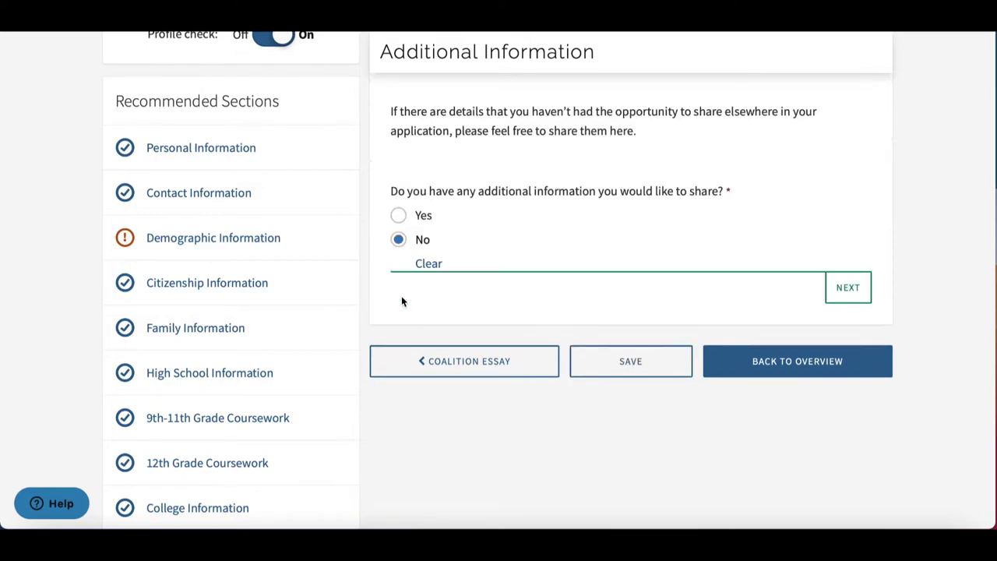
{"action": "left_click", "coordinate": [399, 216]}
- Click into the revealed required response box, then bring up the Locker menu
{"action": "scroll", "coordinate": [612, 375], "scroll_direction": "down", "scroll_amount": 3}
{"action": "left_click", "coordinate": [509, 285]}
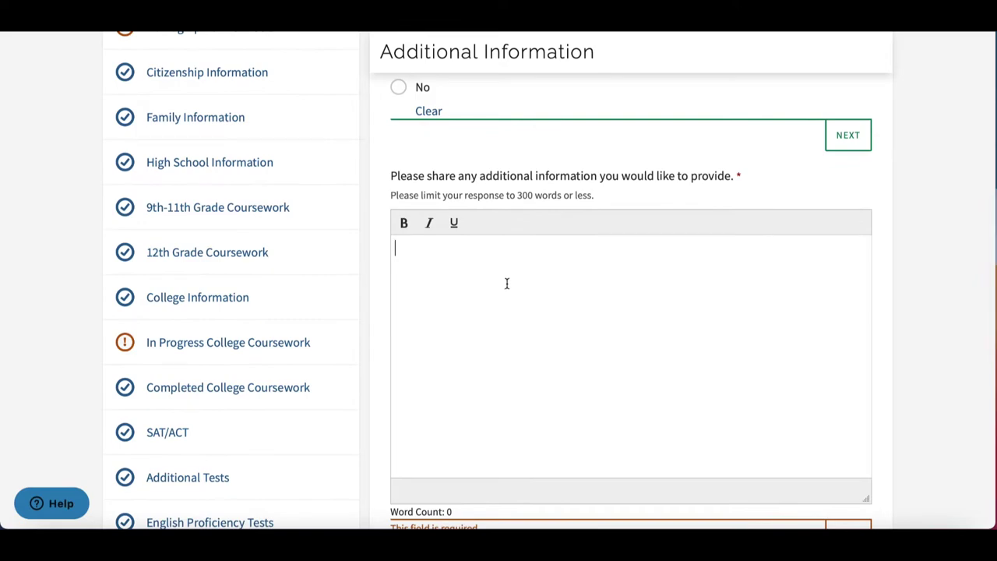
{"action": "scroll", "coordinate": [506, 282], "scroll_direction": "down", "scroll_amount": 1}
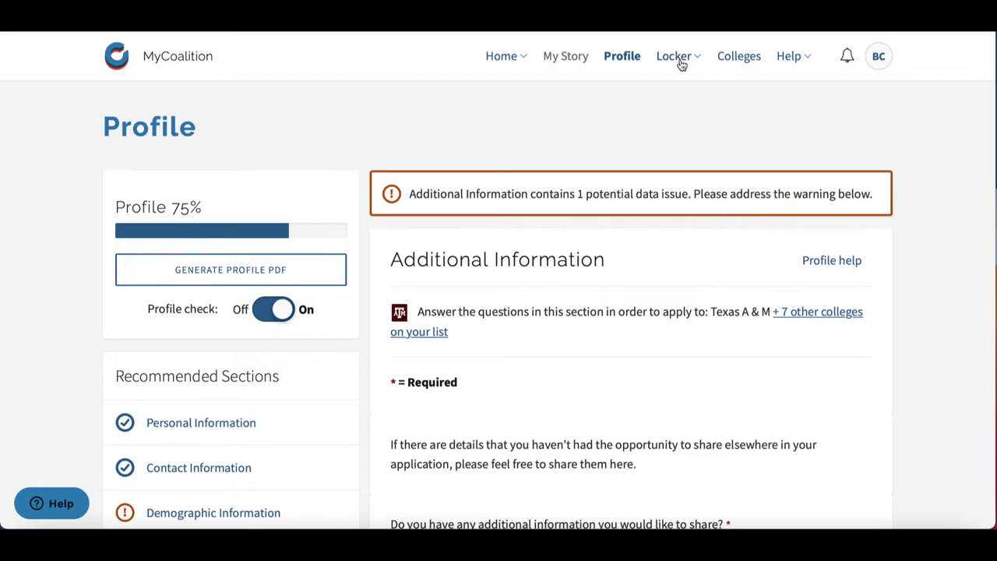
{"action": "left_click", "coordinate": [680, 62]}
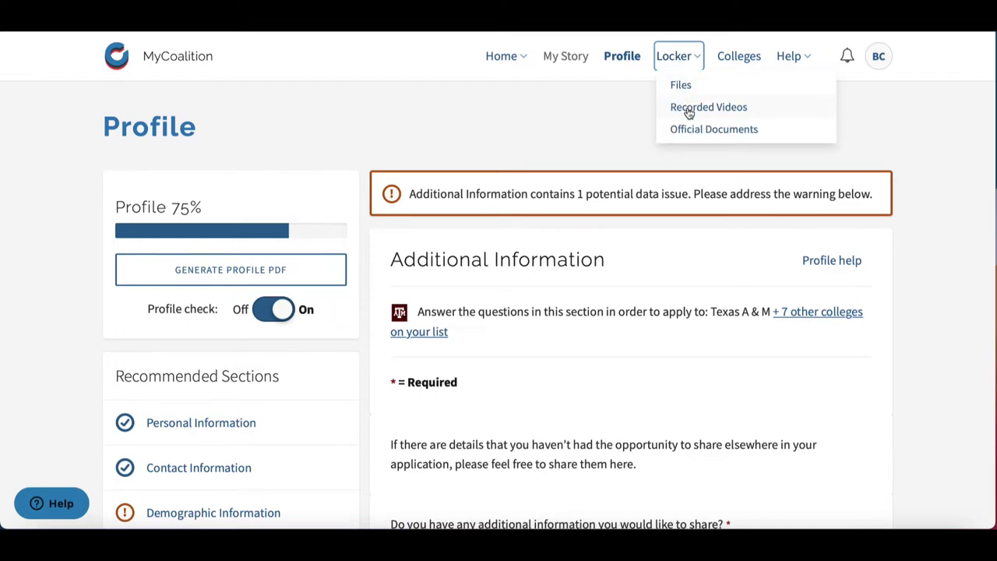
- Browse Locker Files, Recorded Videos (denying camera access) and Official Documents, then go to Colleges
{"action": "left_click", "coordinate": [680, 95]}
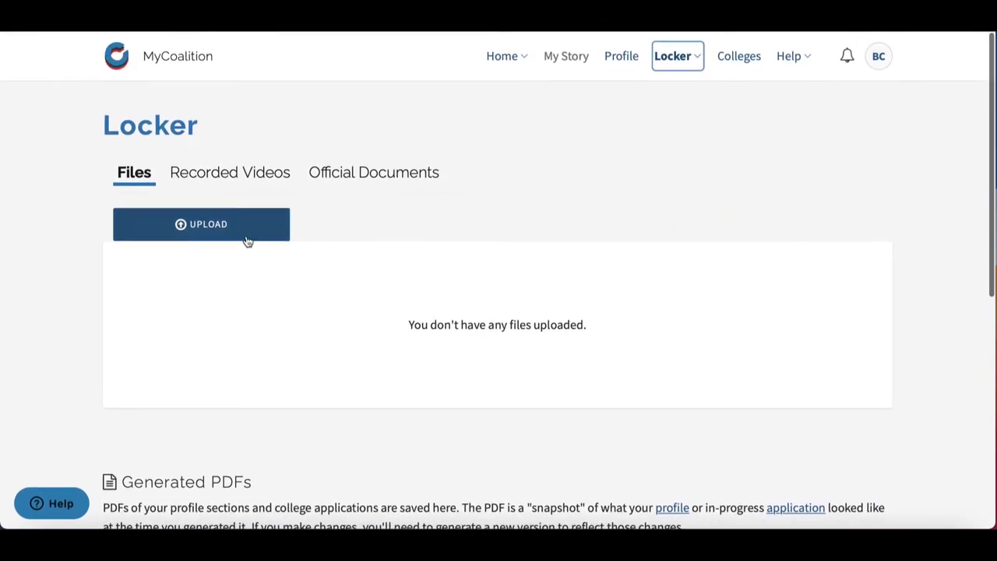
{"action": "left_click", "coordinate": [279, 160]}
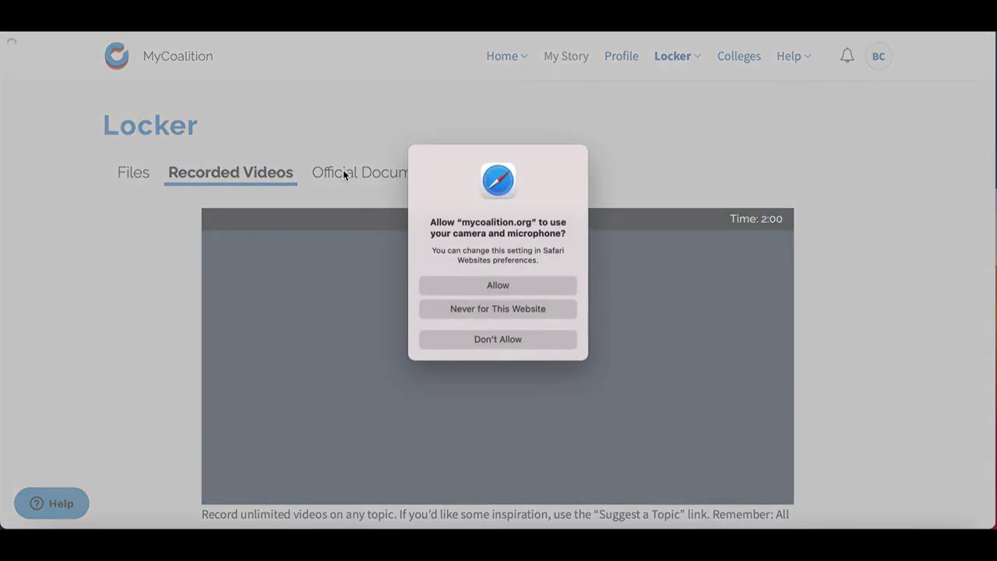
{"action": "left_click", "coordinate": [504, 341]}
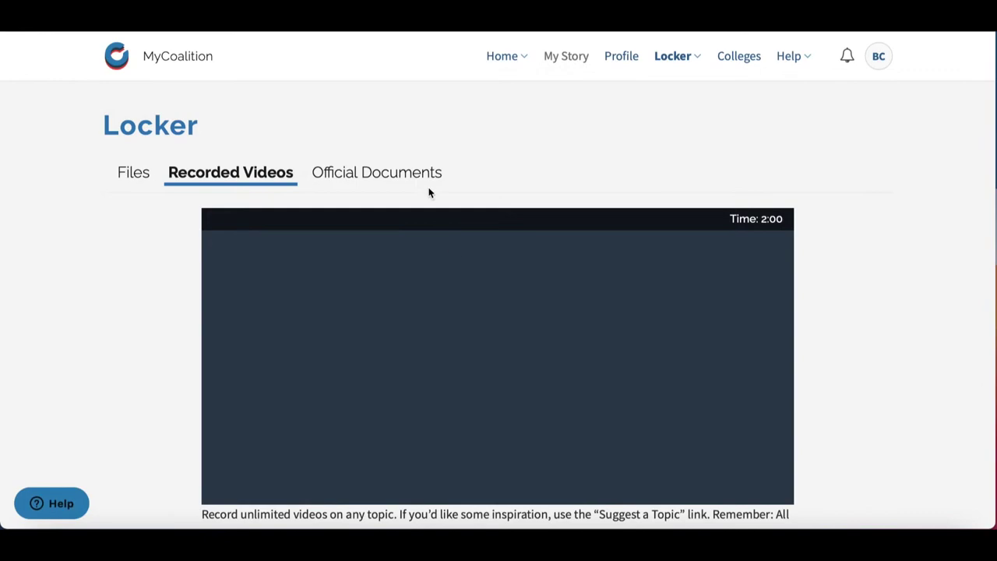
{"action": "left_click", "coordinate": [380, 174]}
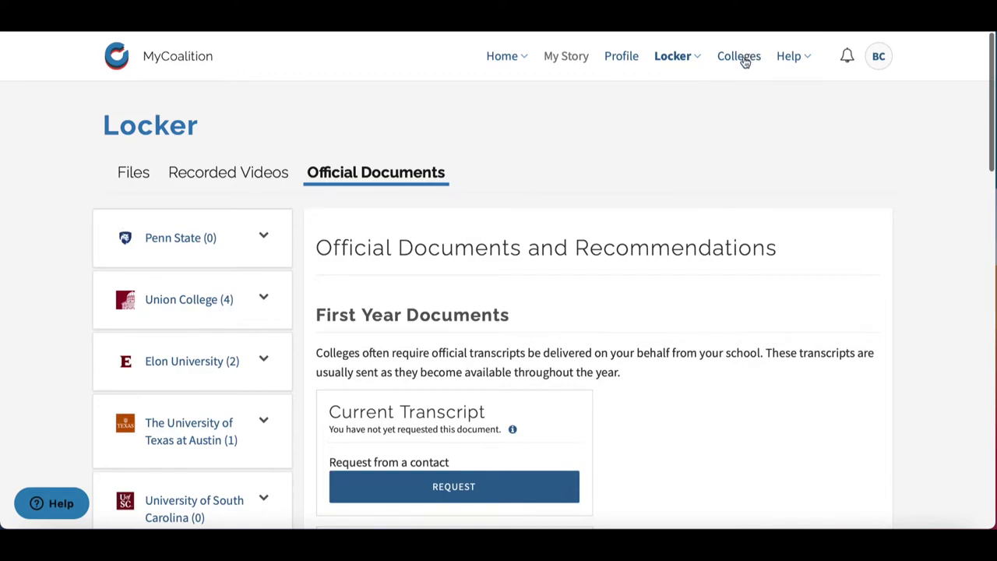
{"action": "left_click", "coordinate": [743, 61]}
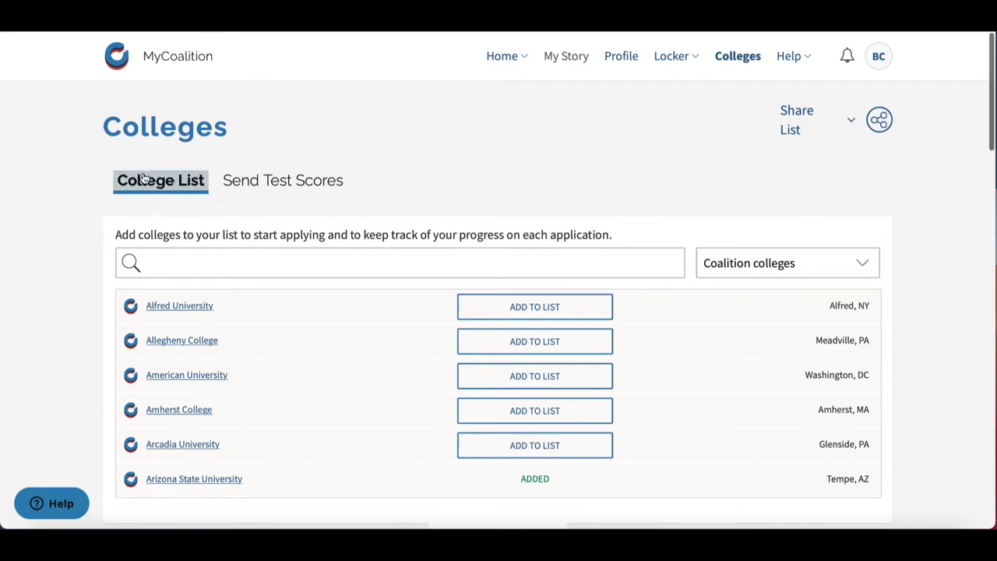
- Search 'br' and add Bryn Mawr College and Rutgers University–New Brunswick to the list
{"action": "scroll", "coordinate": [71, 301], "scroll_direction": "down", "scroll_amount": 2}
{"action": "scroll", "coordinate": [38, 416], "scroll_direction": "down", "scroll_amount": 3}
{"action": "scroll", "coordinate": [86, 378], "scroll_direction": "down", "scroll_amount": 3}
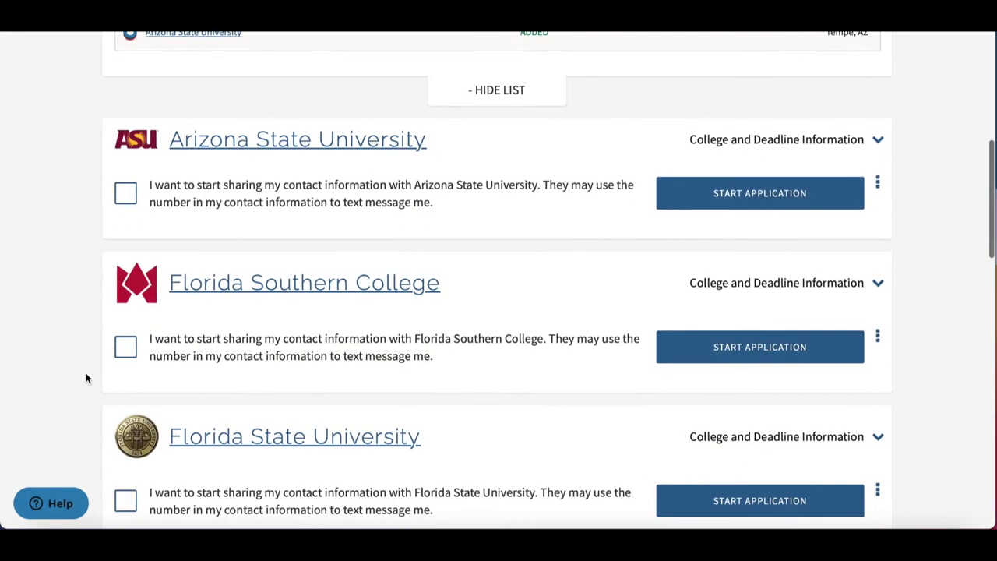
{"action": "scroll", "coordinate": [87, 379], "scroll_direction": "down", "scroll_amount": 8}
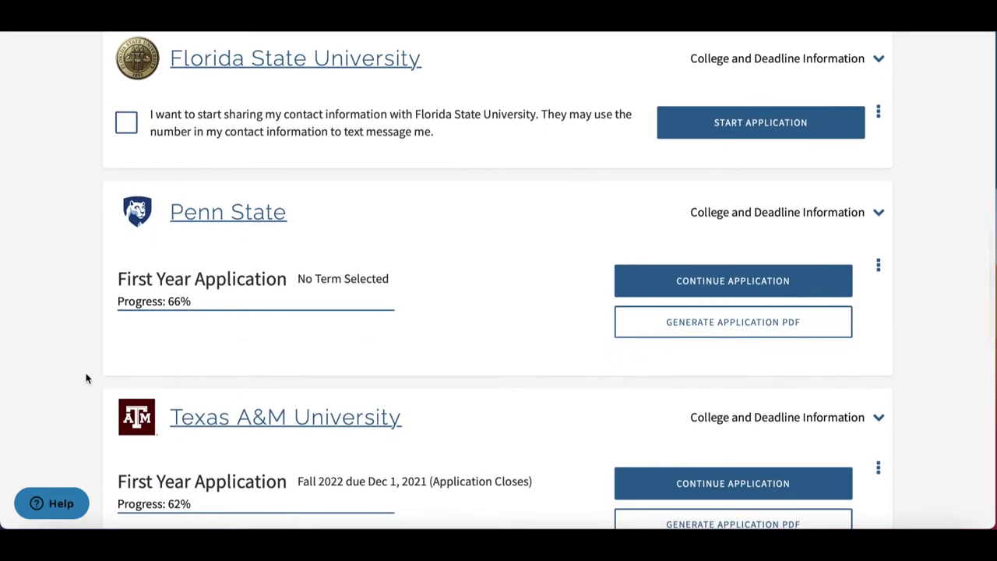
{"action": "scroll", "coordinate": [84, 379], "scroll_direction": "down", "scroll_amount": 3}
{"action": "scroll", "coordinate": [85, 378], "scroll_direction": "up", "scroll_amount": 15}
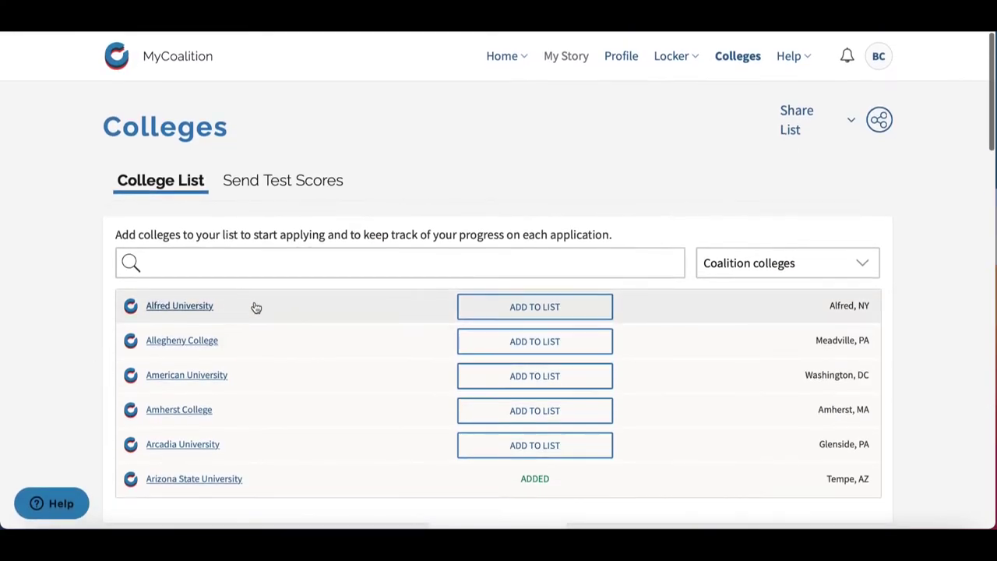
{"action": "left_click", "coordinate": [275, 271]}
{"action": "type", "text": "b"}
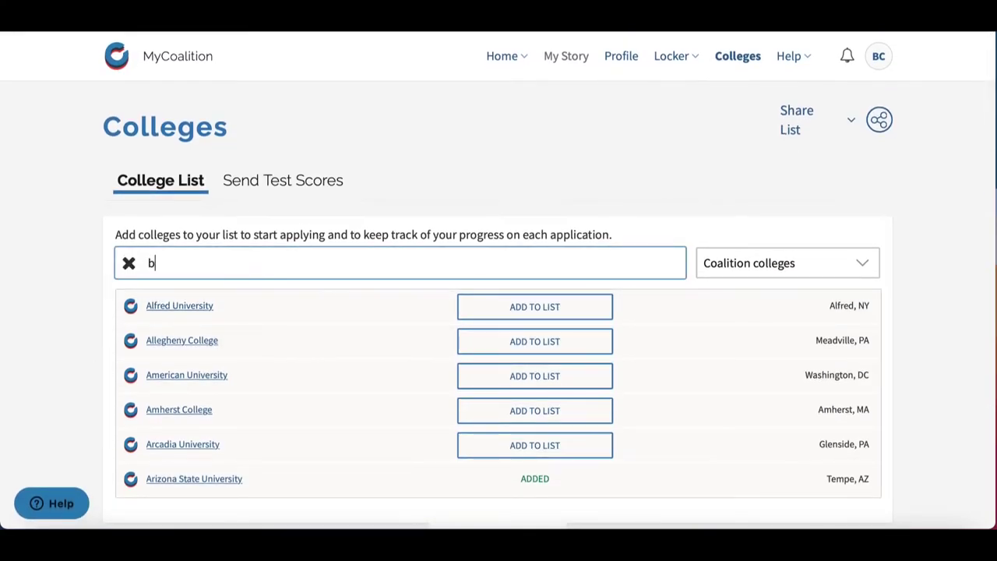
{"action": "type", "text": "r"}
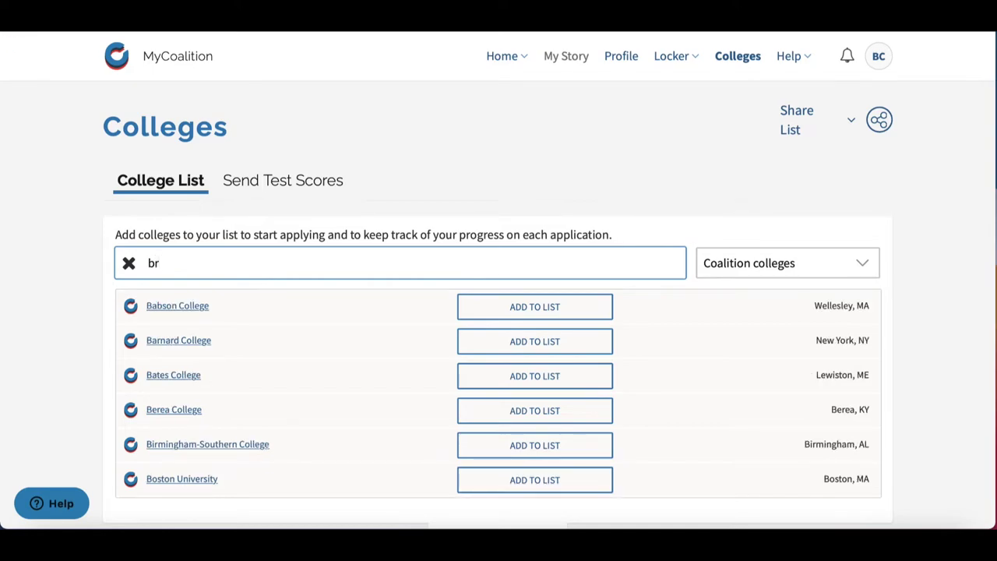
{"action": "left_click", "coordinate": [542, 307]}
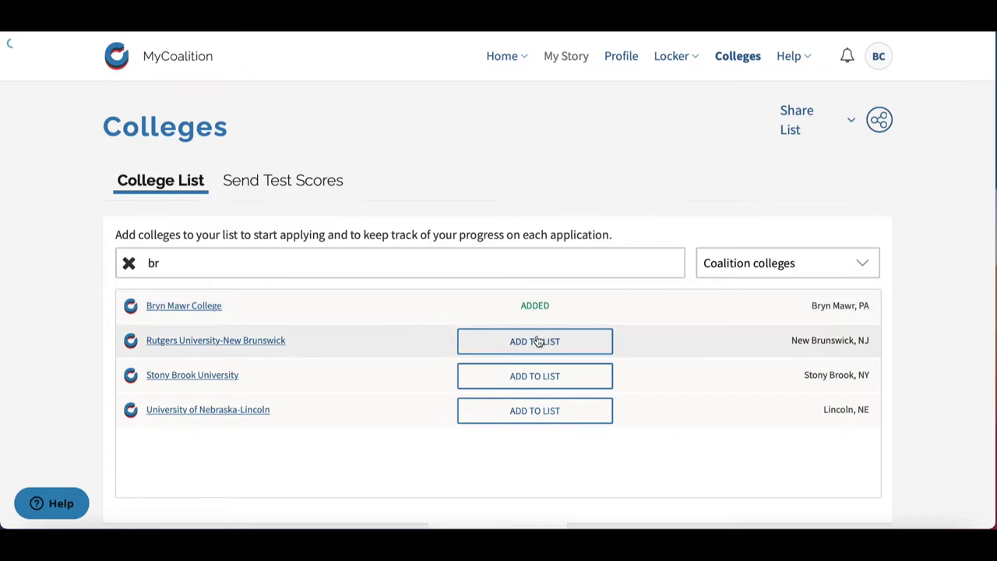
{"action": "left_click", "coordinate": [537, 341]}
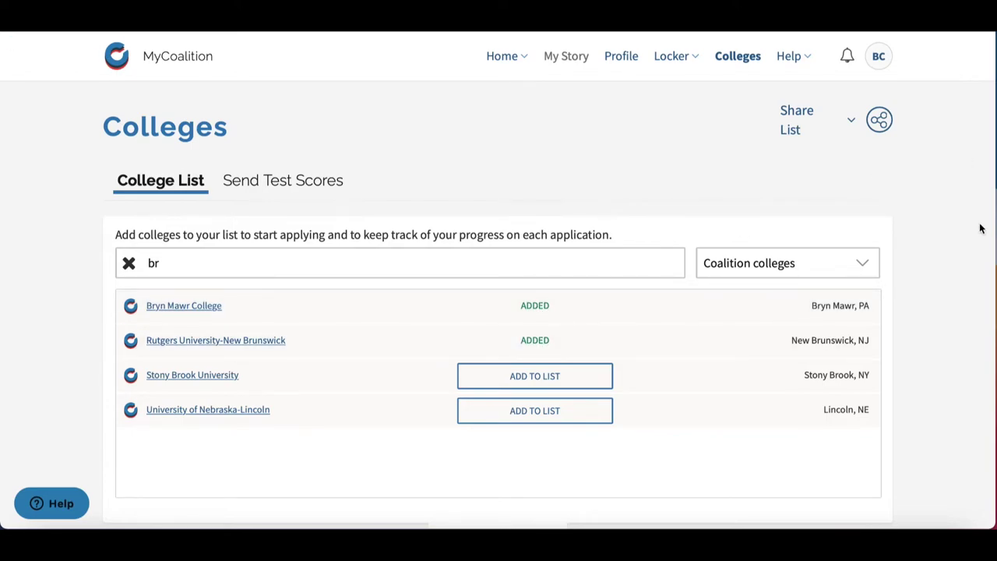
{"action": "left_click", "coordinate": [879, 120]}
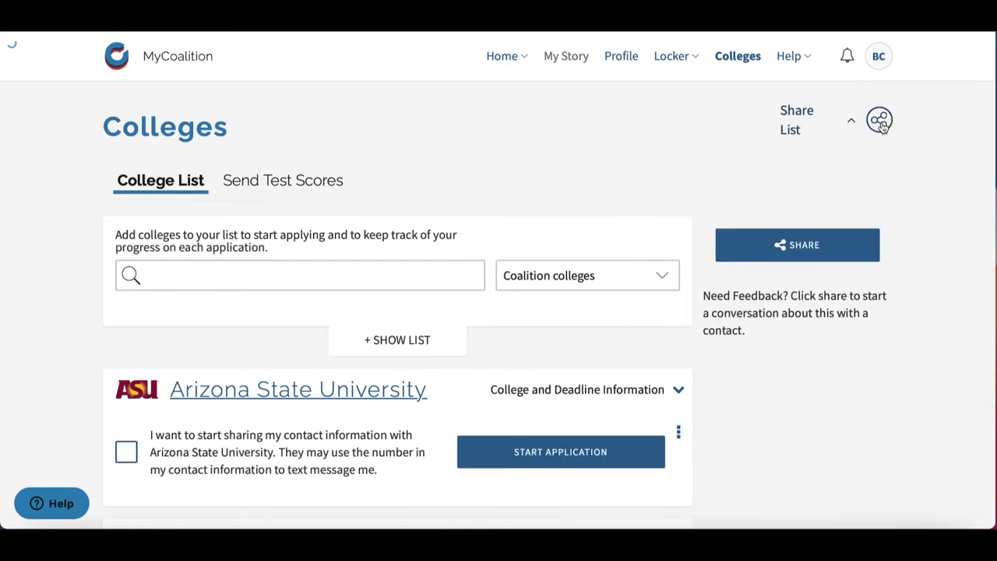
{"action": "left_click", "coordinate": [797, 256]}
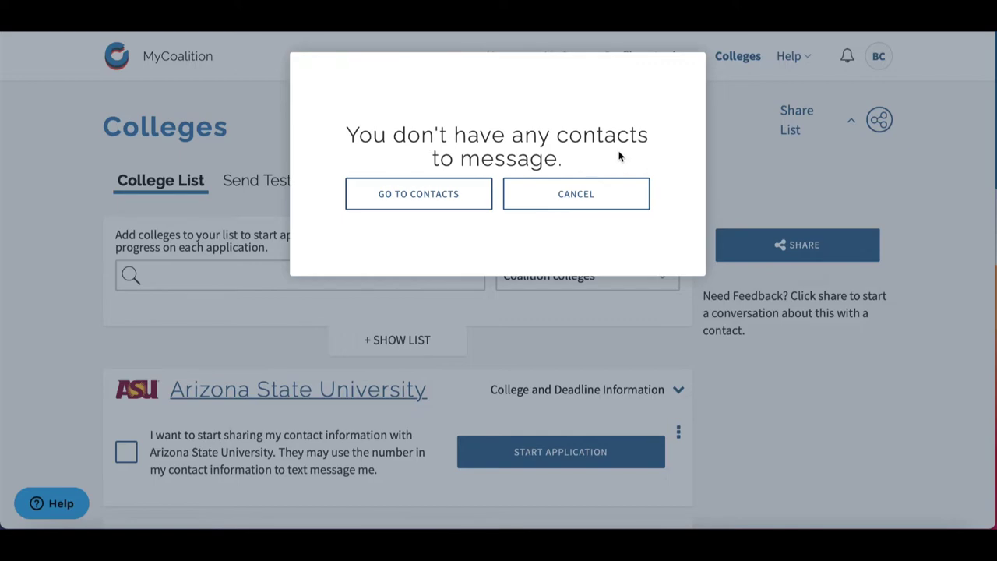
{"action": "left_click", "coordinate": [606, 194]}
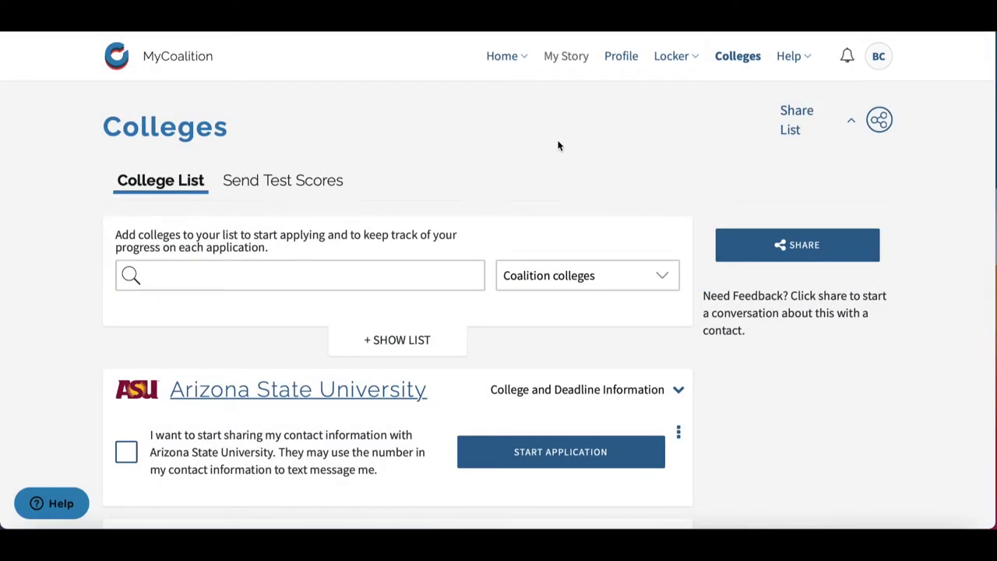
{"action": "left_click", "coordinate": [513, 59]}
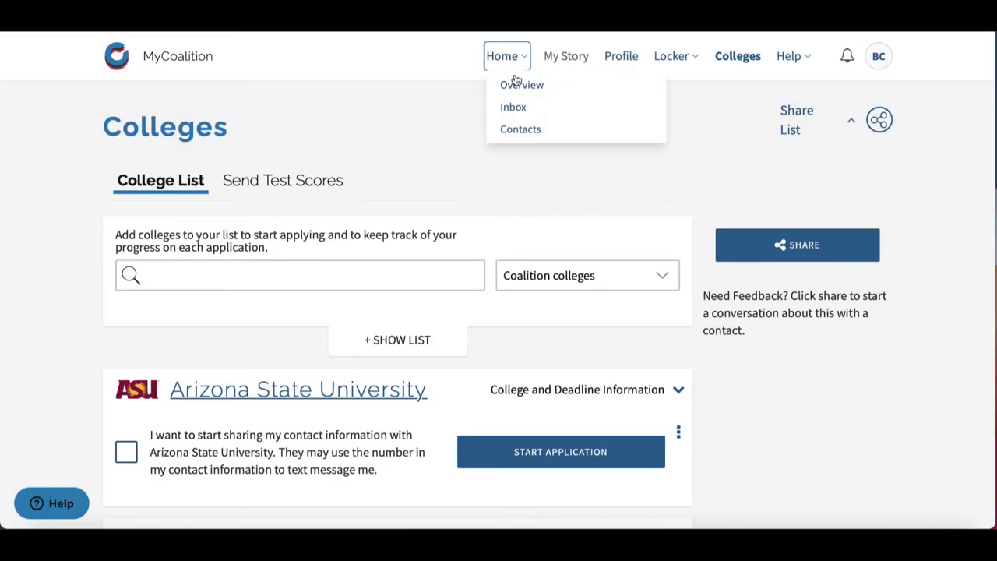
{"action": "left_click", "coordinate": [520, 129]}
{"action": "left_click", "coordinate": [779, 122]}
{"action": "scroll", "coordinate": [626, 323], "scroll_direction": "down", "scroll_amount": 3}
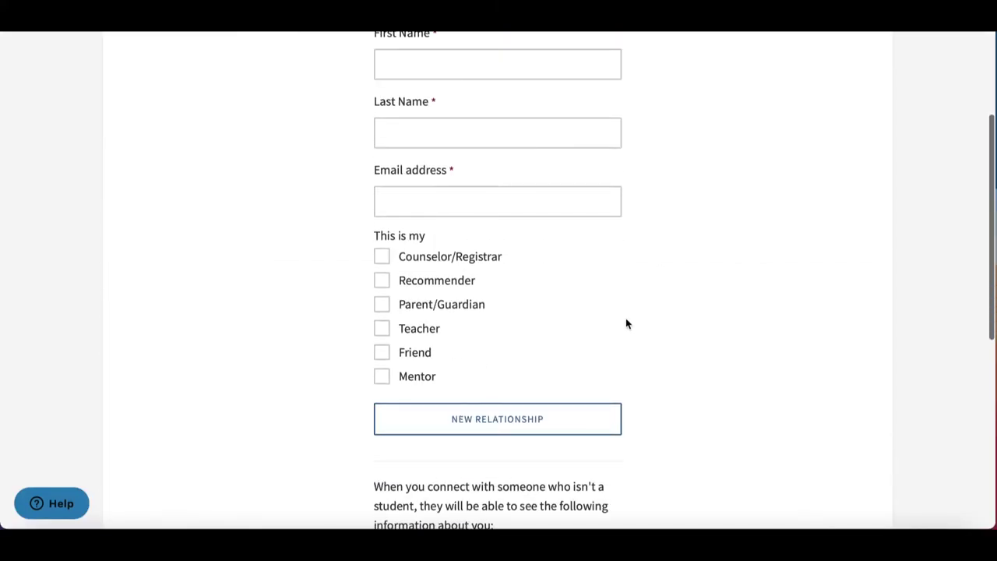
{"action": "left_click", "coordinate": [382, 257]}
{"action": "scroll", "coordinate": [612, 258], "scroll_direction": "up", "scroll_amount": 2}
{"action": "scroll", "coordinate": [613, 259], "scroll_direction": "down", "scroll_amount": 5}
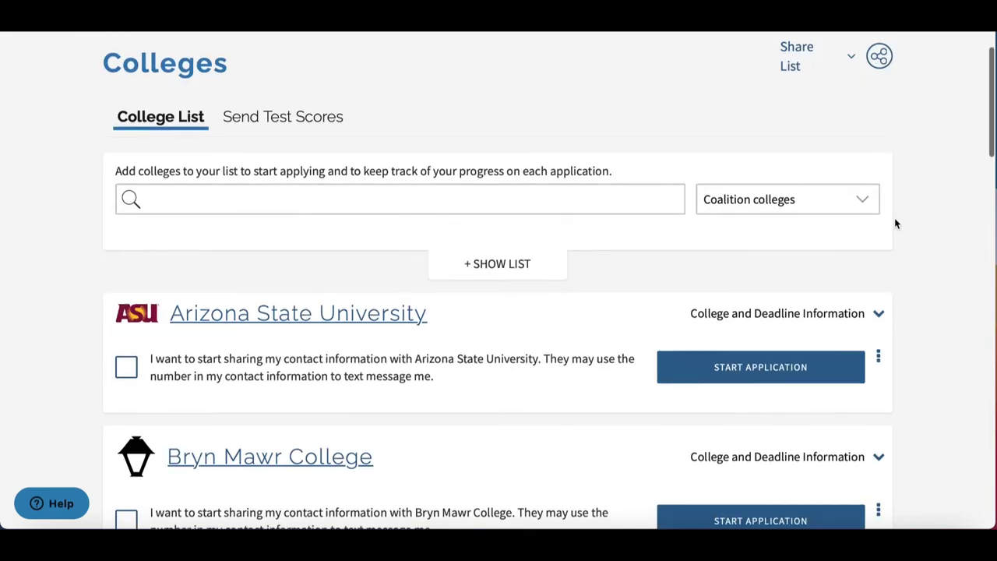
{"action": "scroll", "coordinate": [895, 222], "scroll_direction": "down", "scroll_amount": 3}
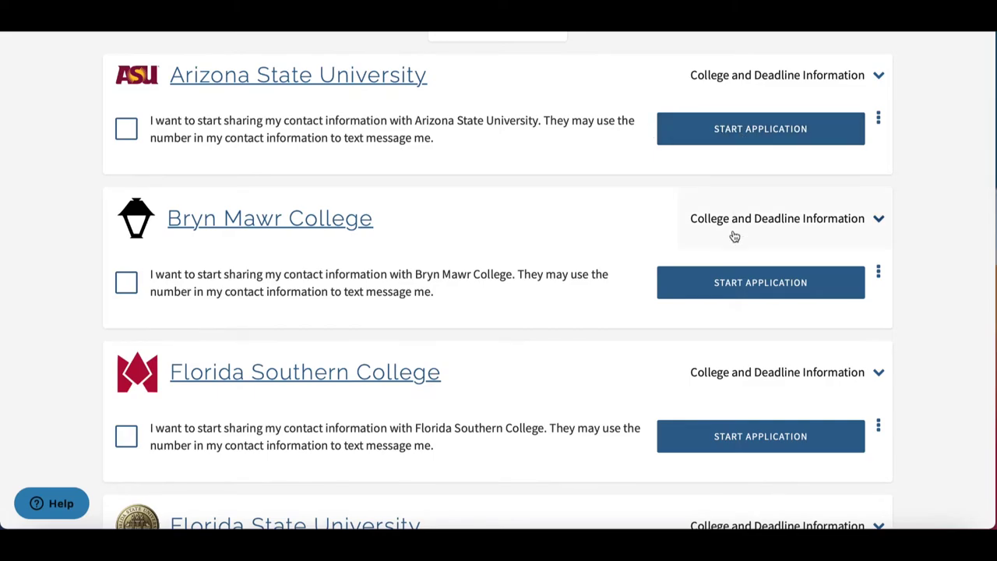
{"action": "scroll", "coordinate": [732, 289], "scroll_direction": "down", "scroll_amount": 4}
{"action": "scroll", "coordinate": [731, 298], "scroll_direction": "down", "scroll_amount": 3}
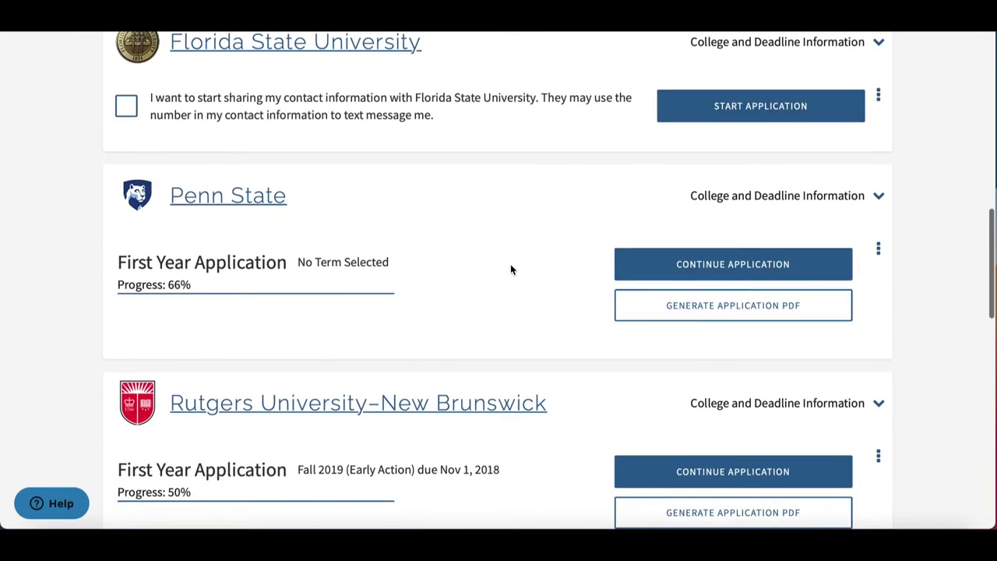
{"action": "scroll", "coordinate": [510, 270], "scroll_direction": "down", "scroll_amount": 2}
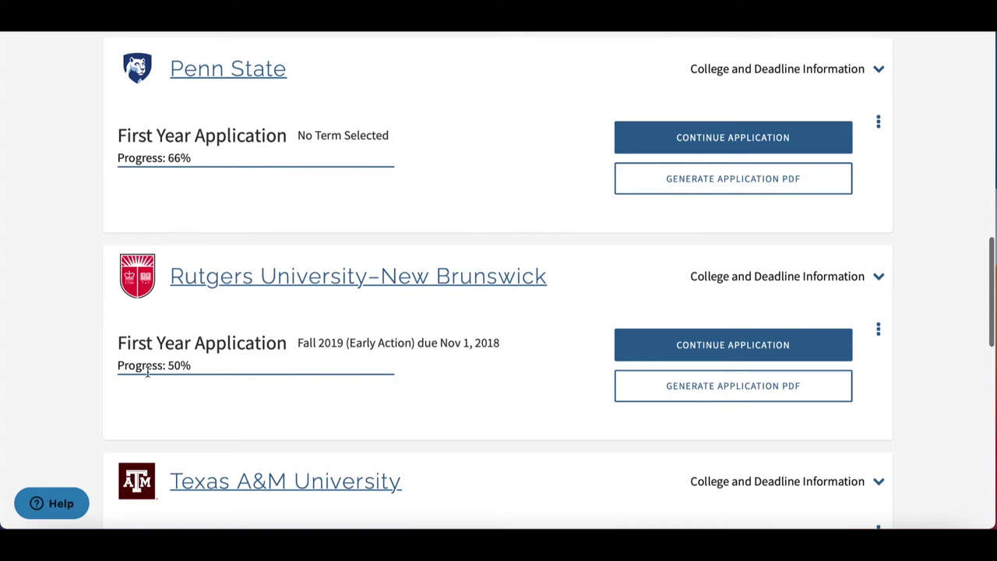
{"action": "left_click_drag", "start_coordinate": [141, 366], "coordinate": [238, 369]}
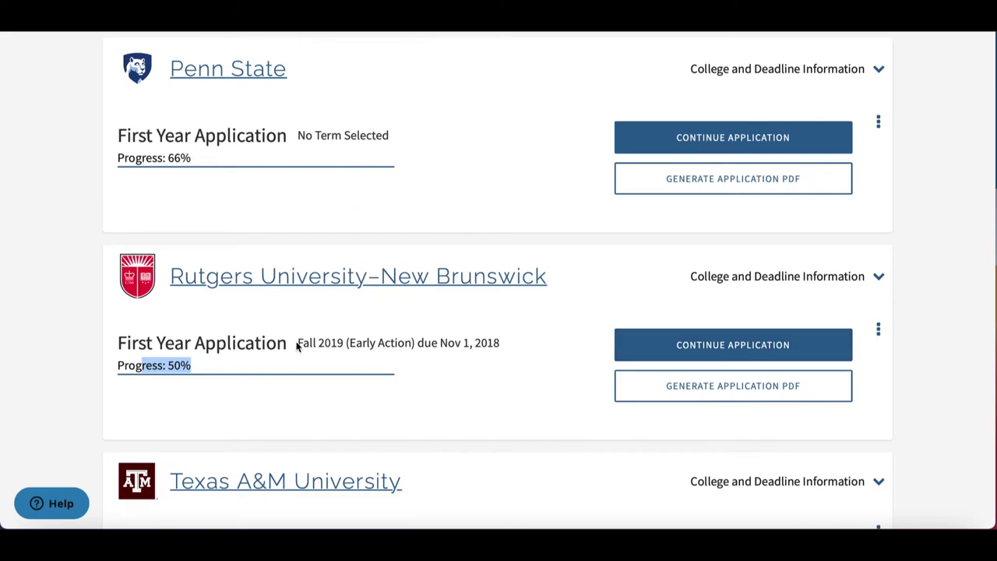
{"action": "left_click_drag", "start_coordinate": [297, 343], "coordinate": [507, 341]}
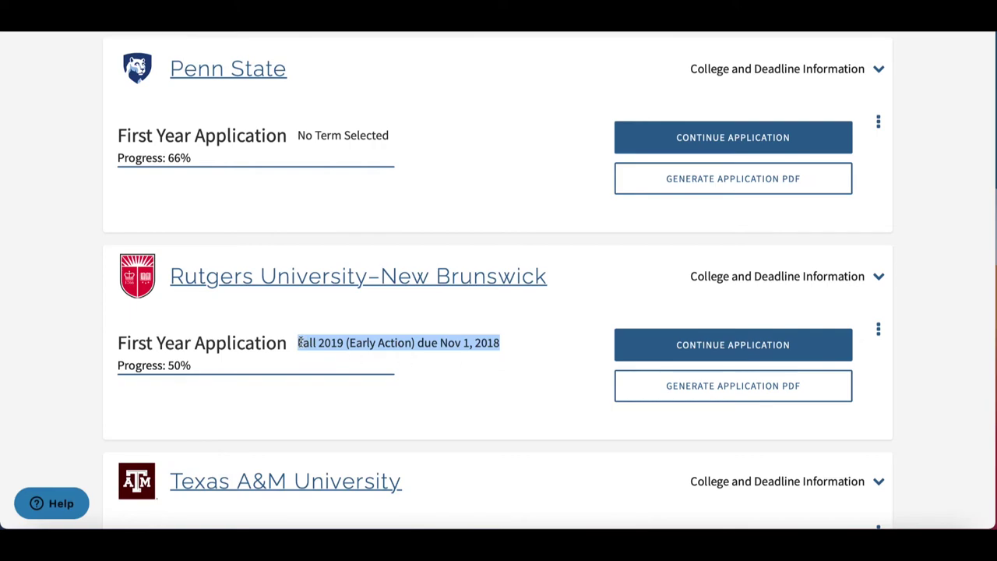
{"action": "left_click_drag", "start_coordinate": [301, 343], "coordinate": [495, 341]}
{"action": "scroll", "coordinate": [494, 341], "scroll_direction": "down", "scroll_amount": 3}
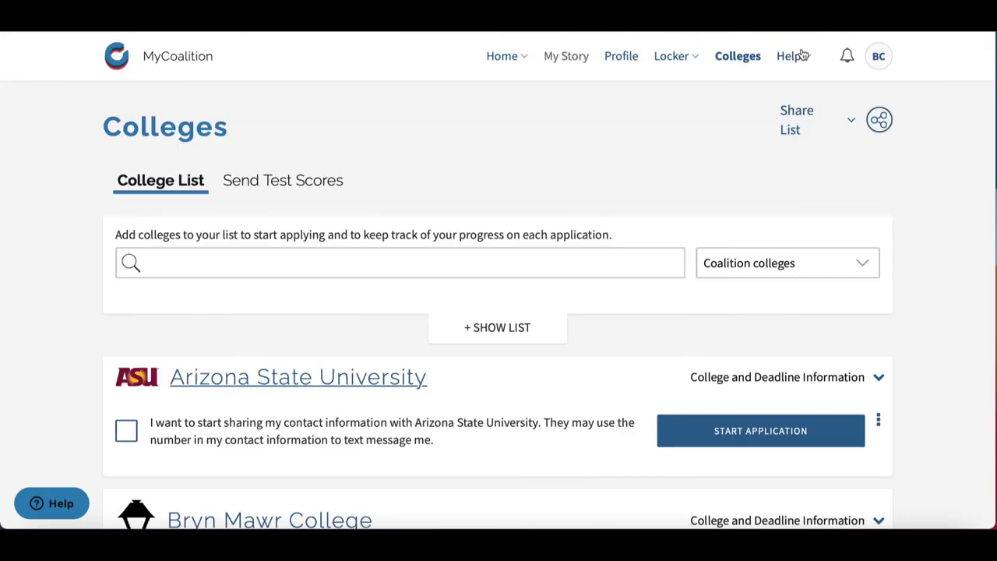
{"action": "left_click", "coordinate": [799, 62]}
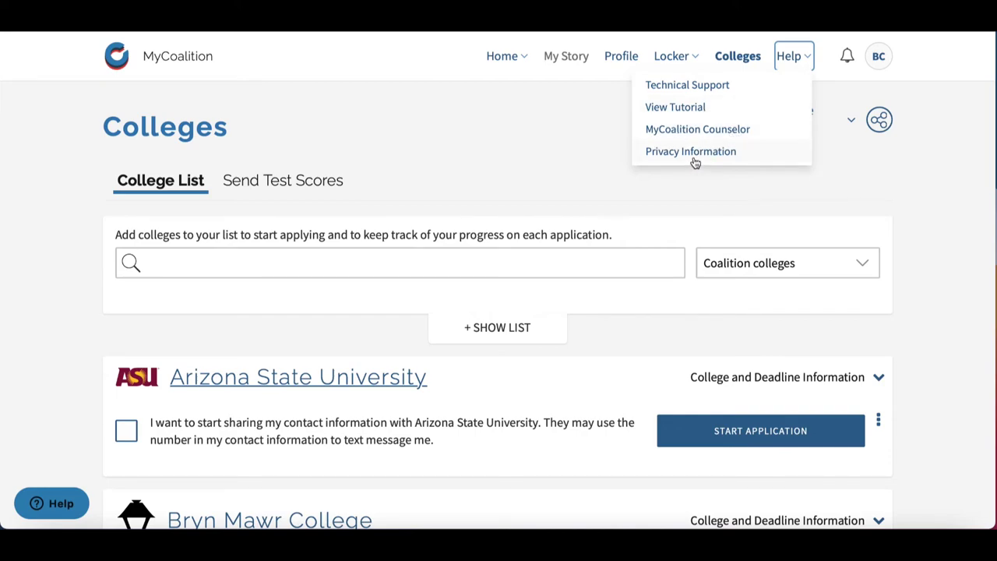
{"action": "left_click", "coordinate": [720, 92]}
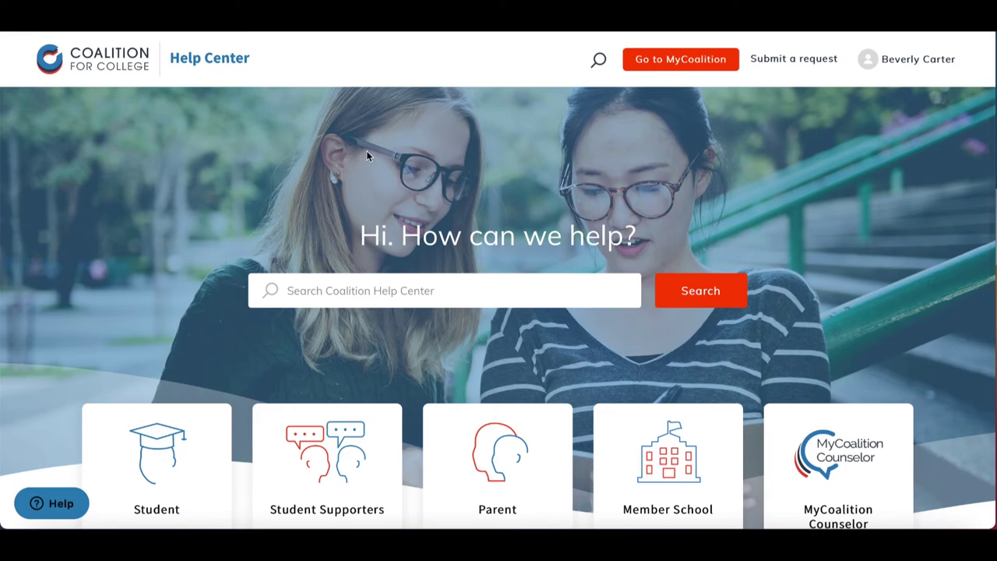
{"action": "scroll", "coordinate": [473, 186], "scroll_direction": "down", "scroll_amount": 2}
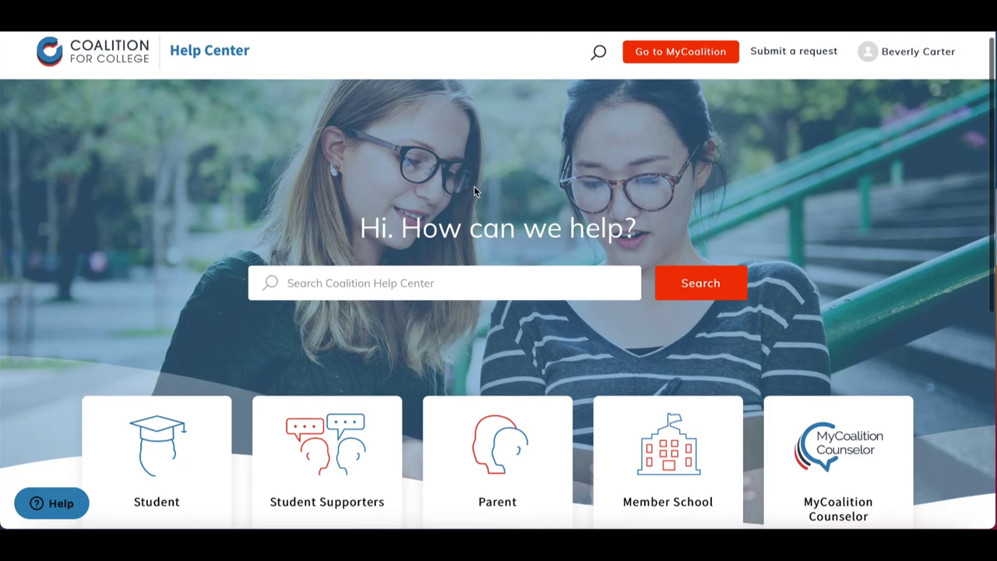
{"action": "scroll", "coordinate": [596, 234], "scroll_direction": "down", "scroll_amount": 1}
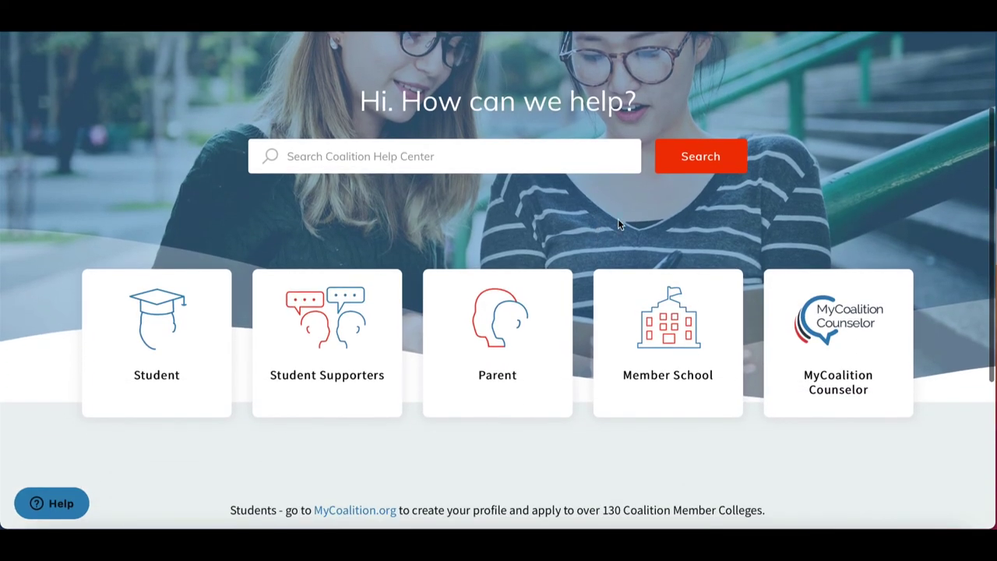
{"action": "scroll", "coordinate": [859, 199], "scroll_direction": "down", "scroll_amount": 1}
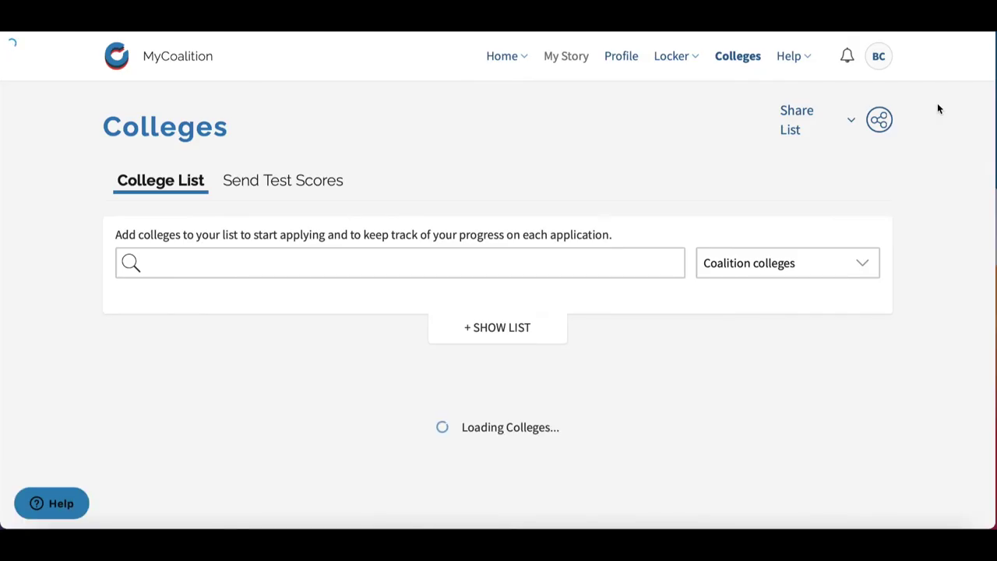
- Open Account Settings from the BC avatar menu
{"action": "left_click", "coordinate": [877, 58]}
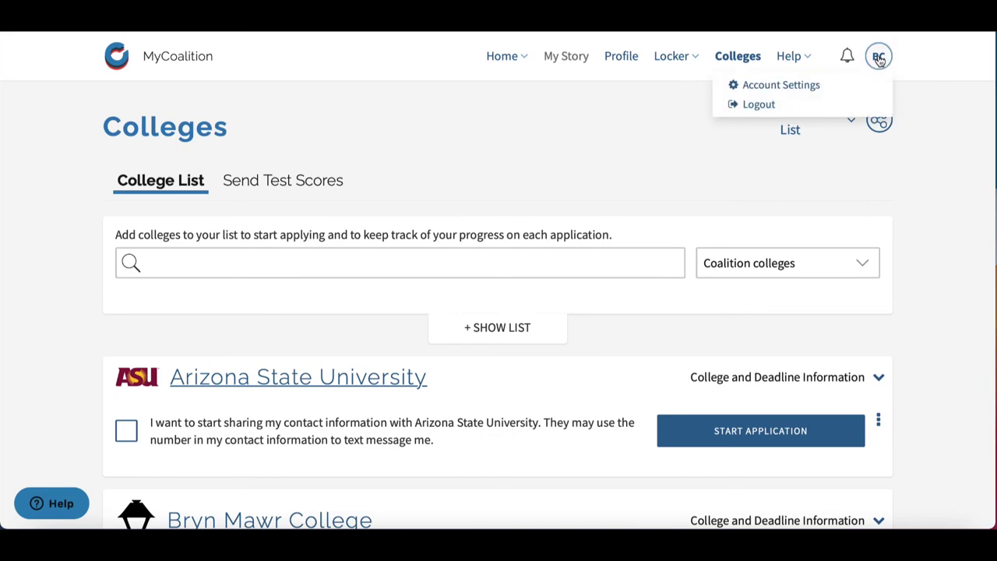
{"action": "left_click", "coordinate": [780, 85]}
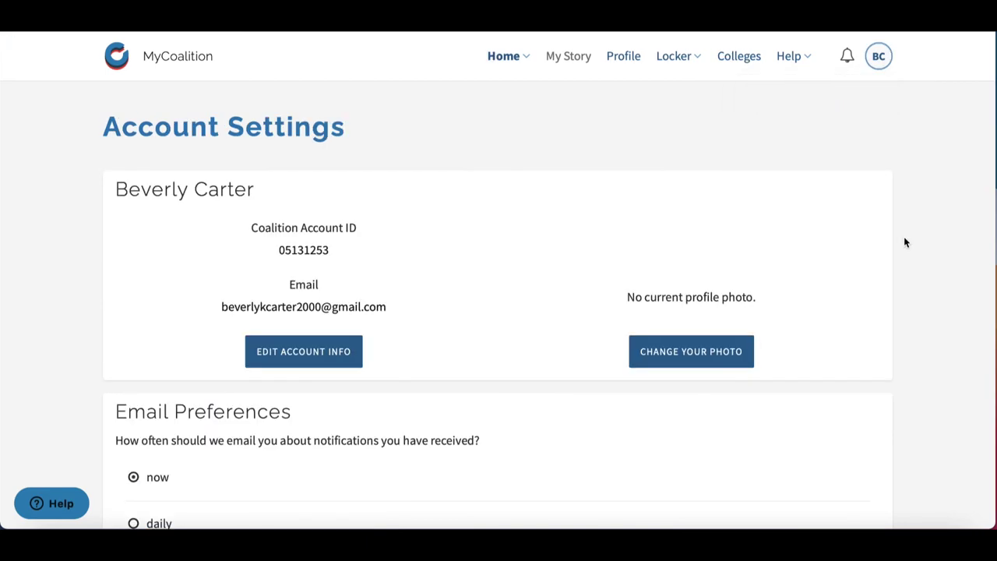